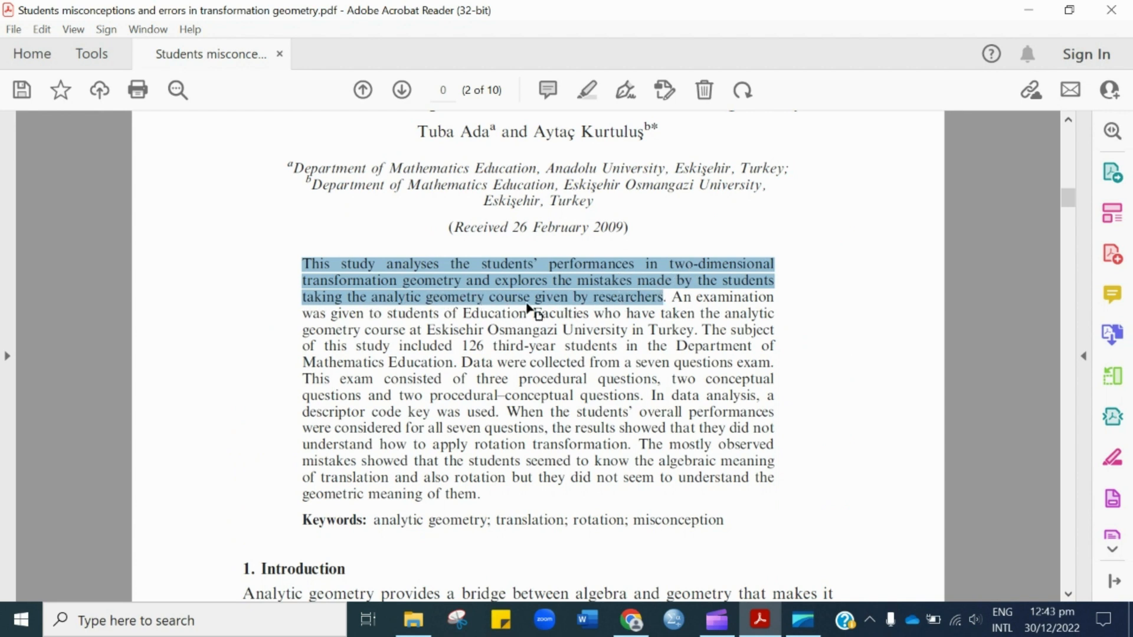
- Highlight the selected first sentence of the abstract and change the highlight colour to light magenta
{"action": "left_click", "coordinate": [589, 92]}
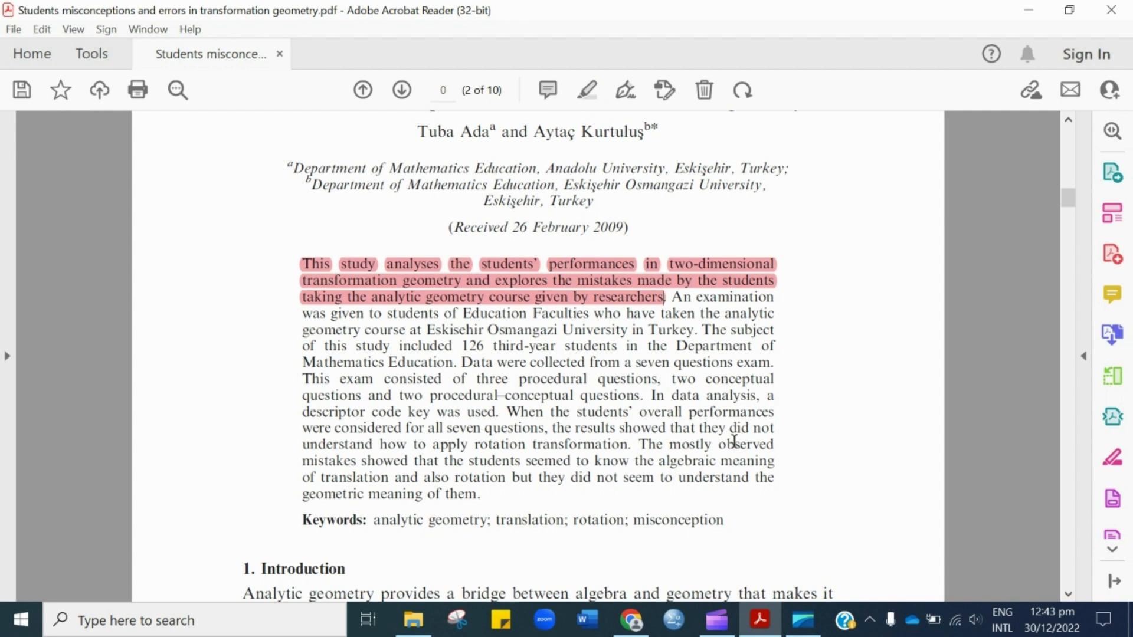
{"action": "left_click", "coordinate": [602, 289]}
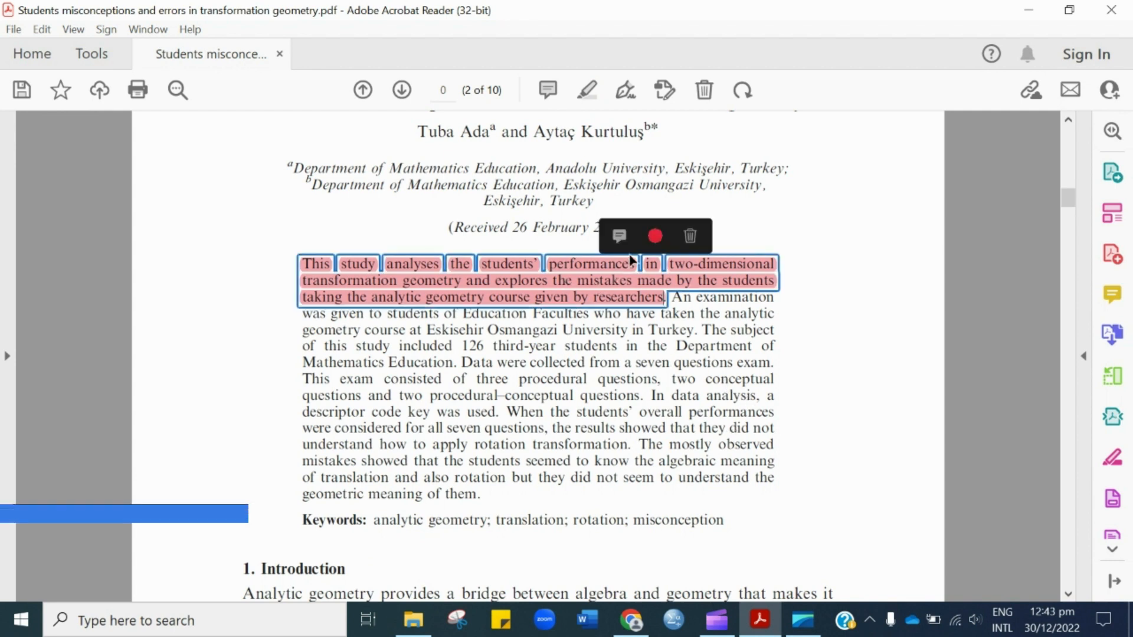
{"action": "left_click", "coordinate": [655, 236]}
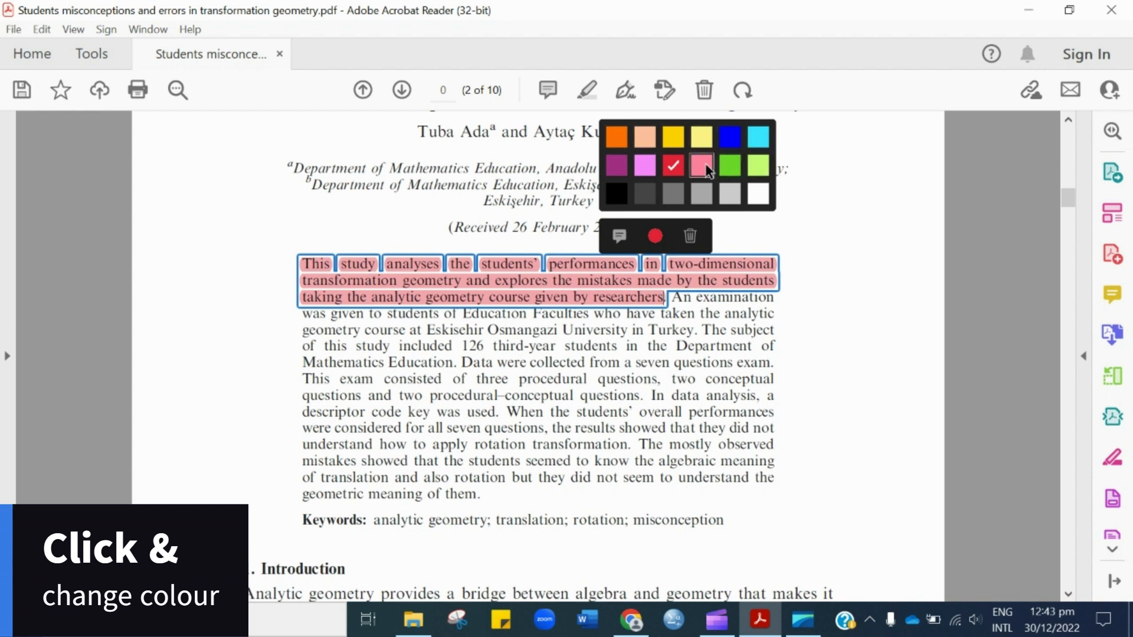
{"action": "left_click", "coordinate": [643, 168]}
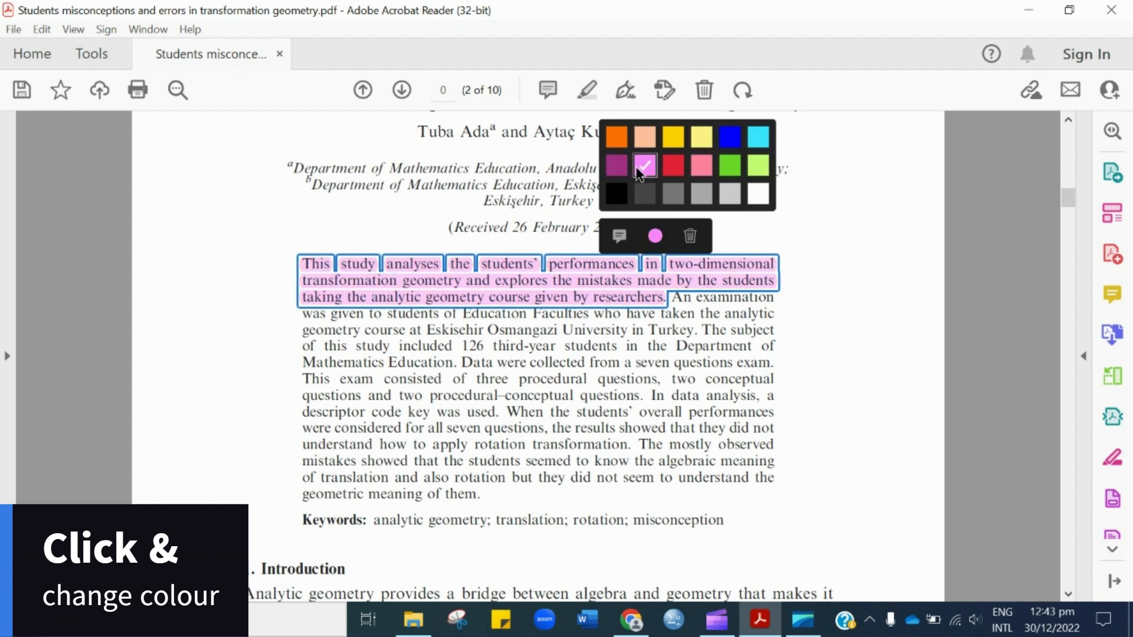
{"action": "left_click", "coordinate": [790, 236]}
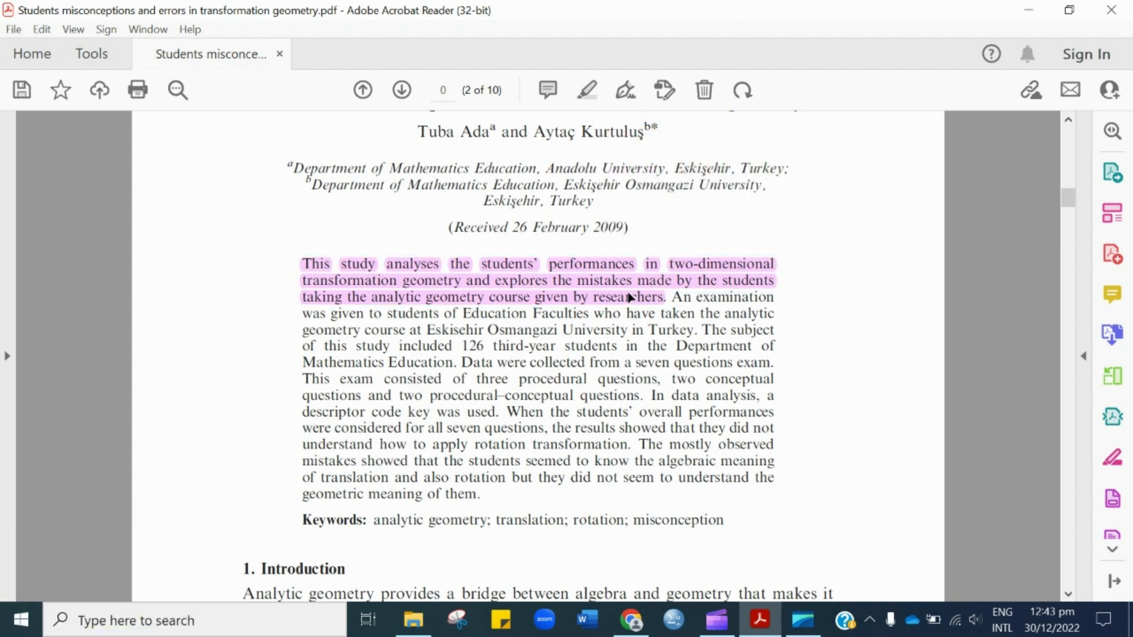
- Attach the note "Aim of the research or study" to the highlighted first sentence, post it and close the note
{"action": "left_click", "coordinate": [654, 304]}
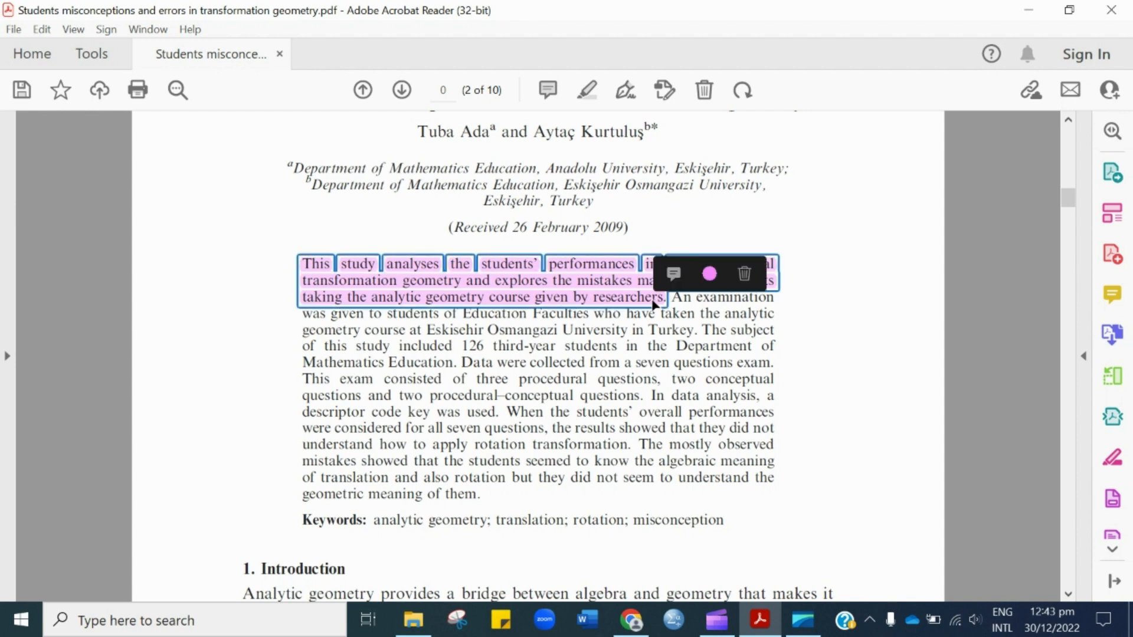
{"action": "left_click", "coordinate": [674, 275]}
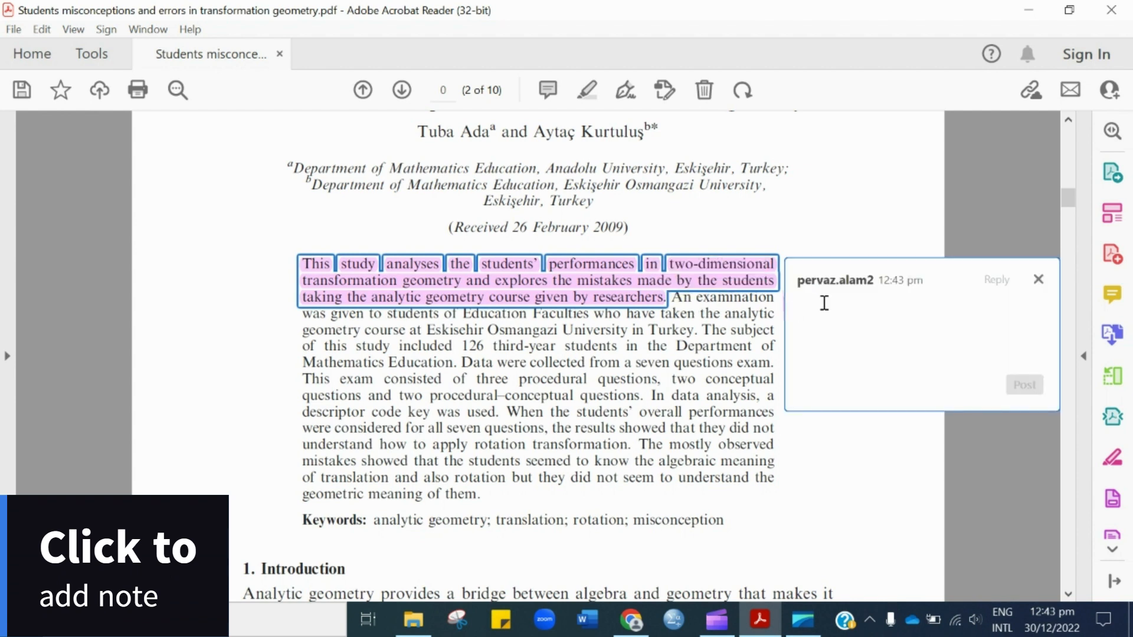
{"action": "type", "text": "A"}
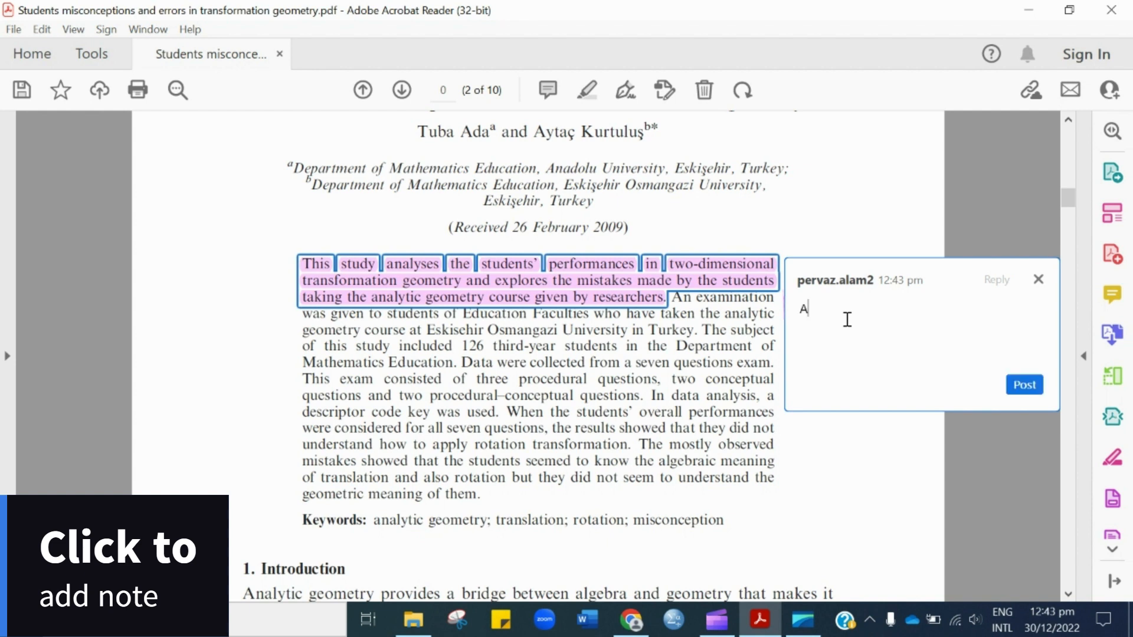
{"action": "type", "text": "im of the"}
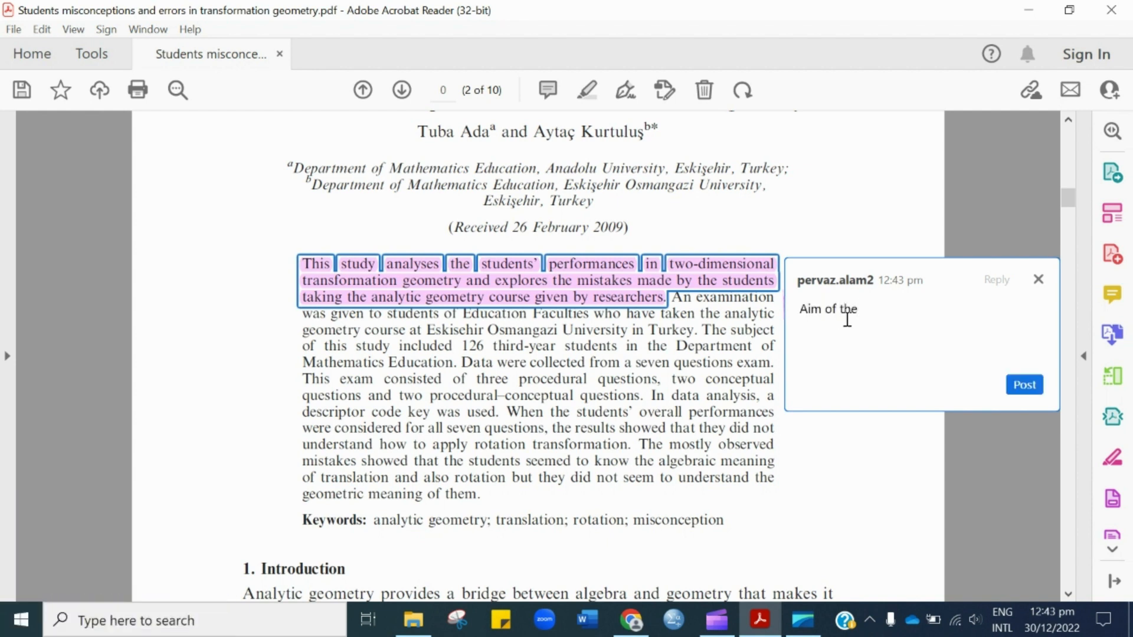
{"action": "type", "text": " rese"}
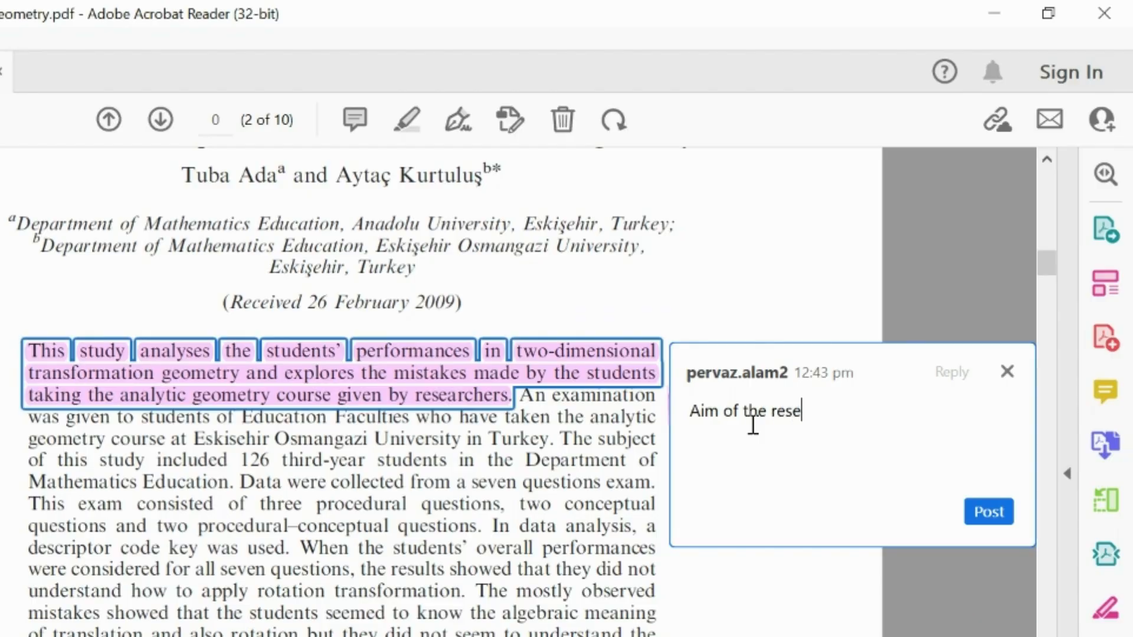
{"action": "type", "text": "arch or study"}
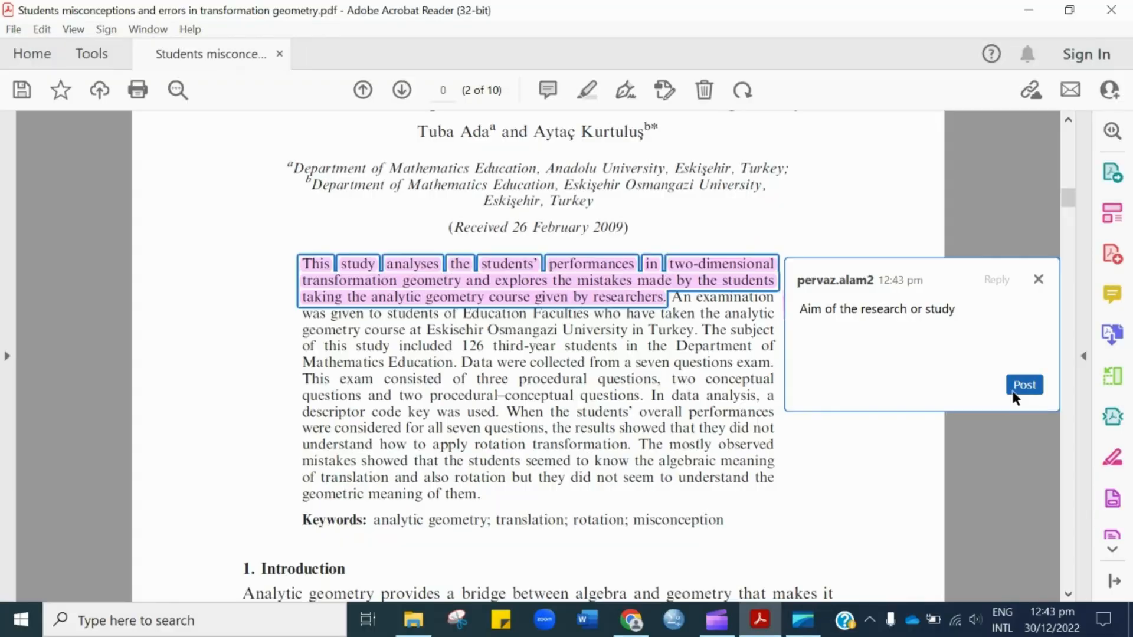
{"action": "left_click", "coordinate": [988, 512]}
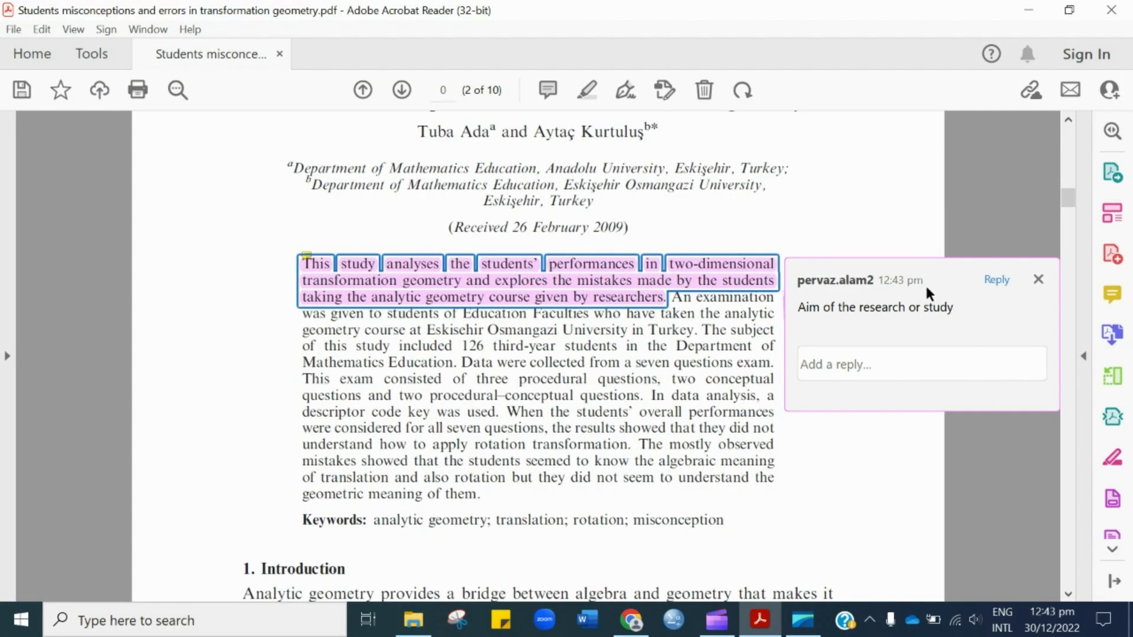
{"action": "left_click", "coordinate": [1038, 280]}
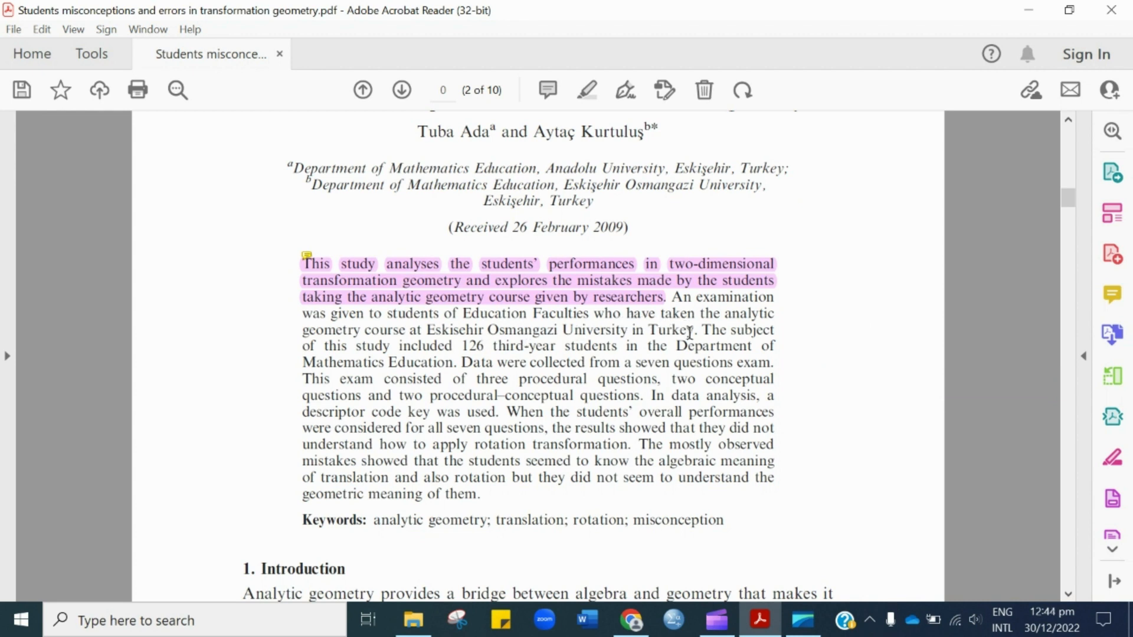
- Highlight the abstract sentence starting "The subject of this study included 126 third-year students" and recolour it red
{"action": "mouse_move", "coordinate": [702, 331]}
{"action": "left_mouse_down"}
{"action": "mouse_move", "coordinate": [446, 362]}
{"action": "mouse_move", "coordinate": [458, 362]}
{"action": "left_mouse_up"}
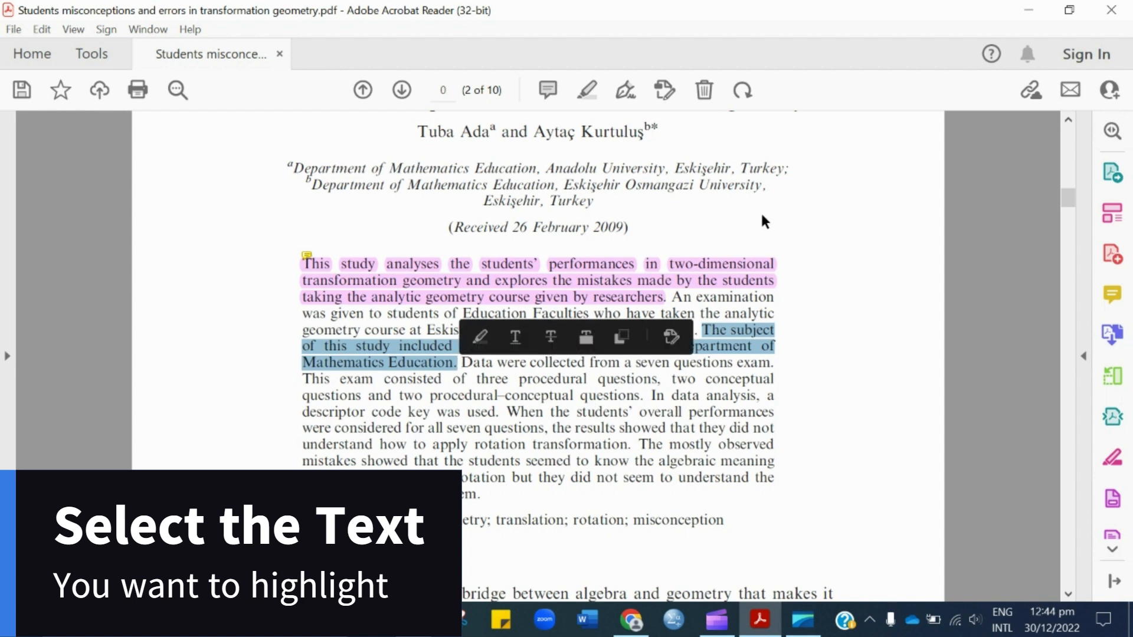
{"action": "left_click", "coordinate": [579, 92]}
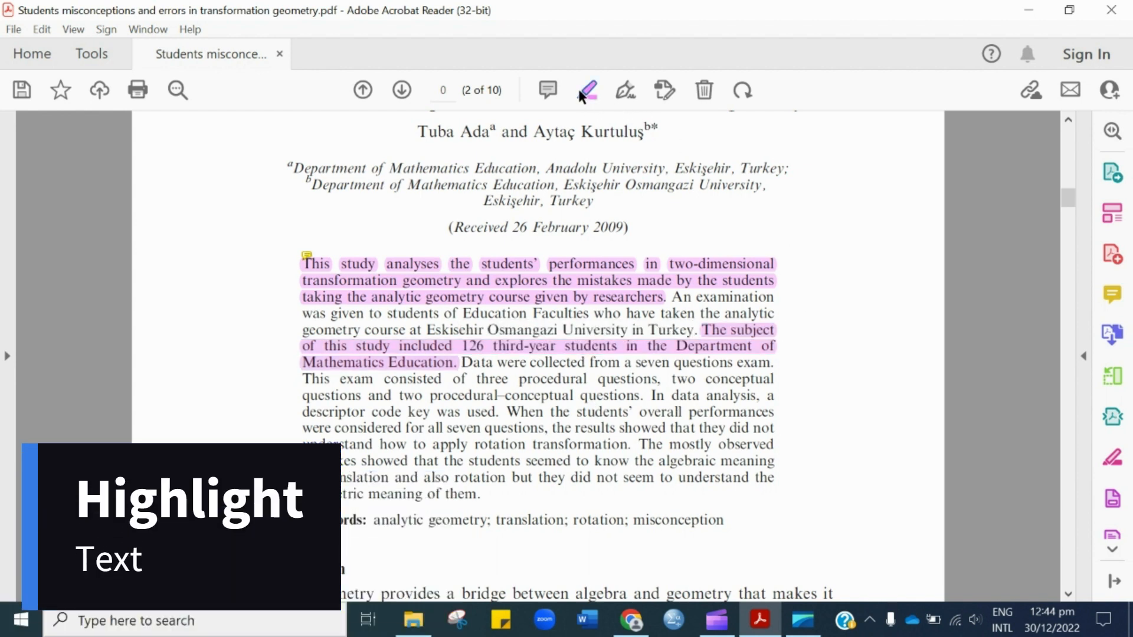
{"action": "left_click", "coordinate": [640, 353]}
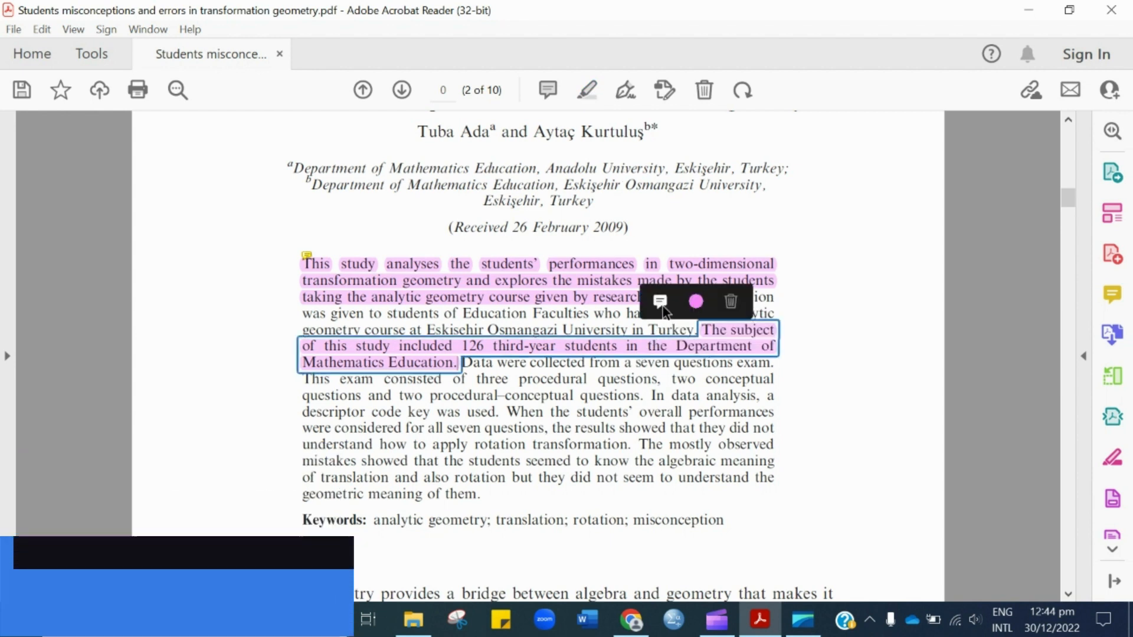
{"action": "left_click", "coordinate": [702, 306]}
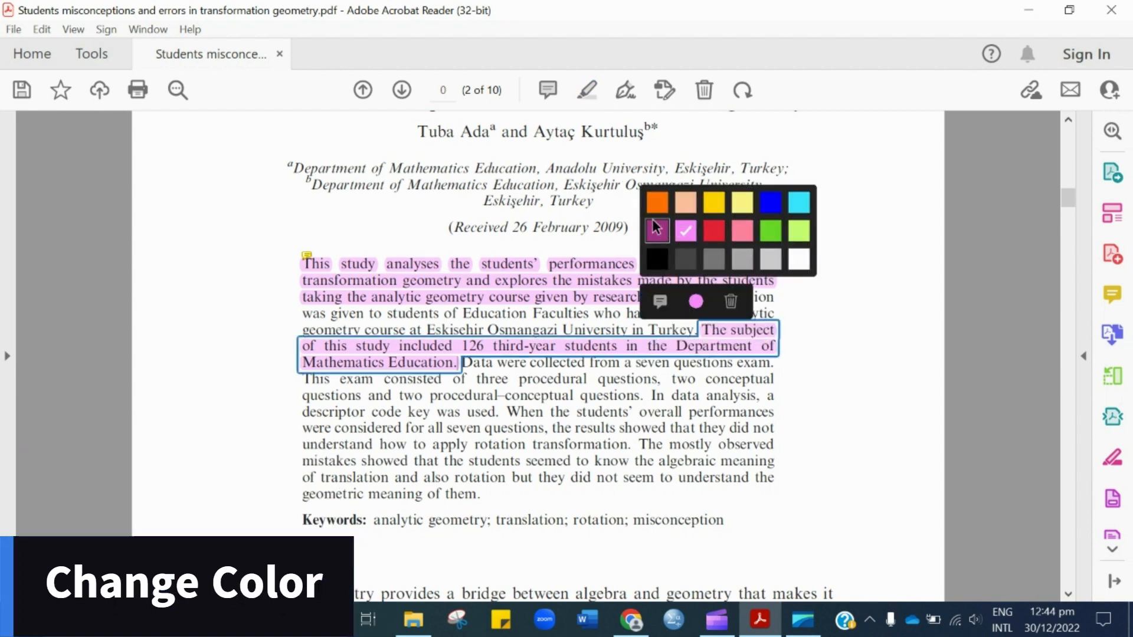
{"action": "left_click", "coordinate": [715, 233]}
{"action": "left_click", "coordinate": [831, 341]}
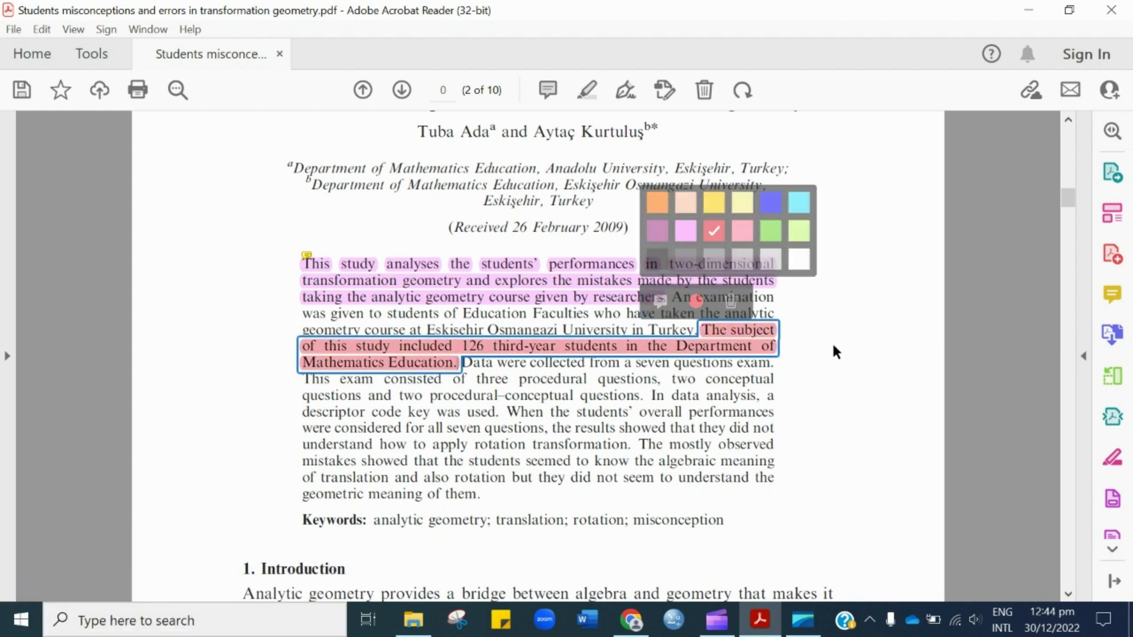
- Attach the note "Sample and context of study" to the red highlight, post it and close the note
{"action": "left_click", "coordinate": [756, 352]}
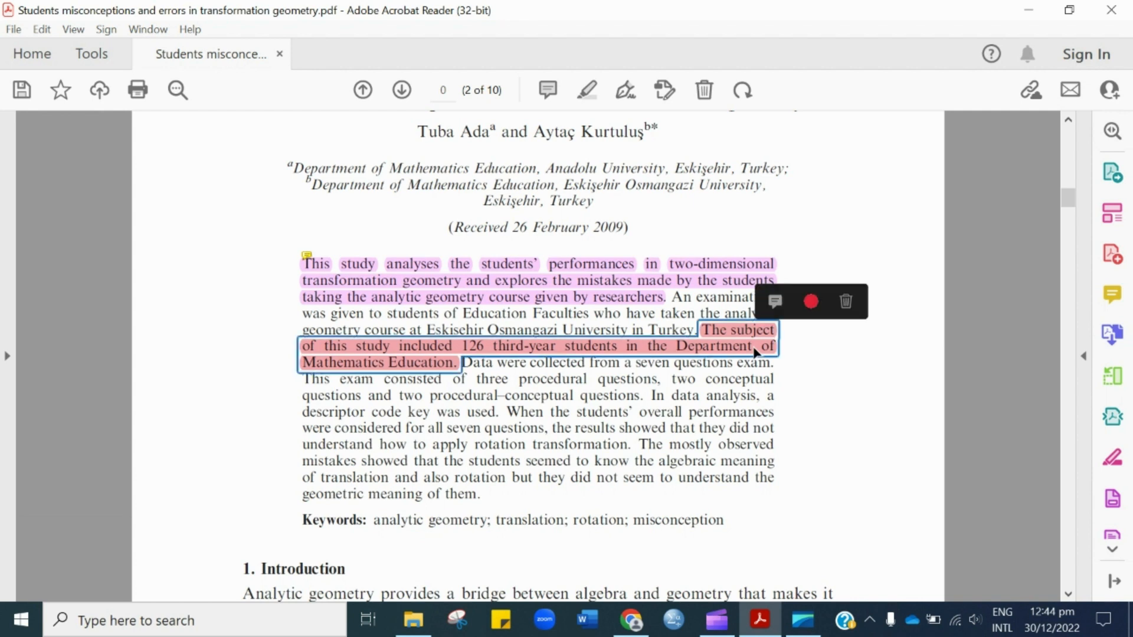
{"action": "left_click", "coordinate": [775, 302]}
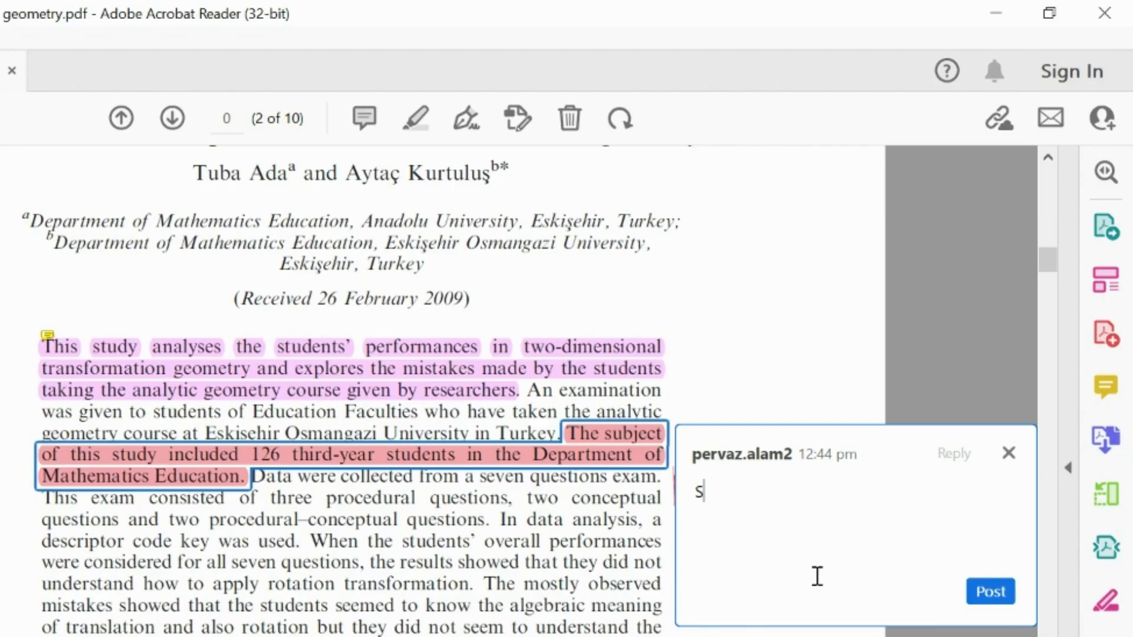
{"action": "type", "text": "SAmple"}
{"action": "key", "text": "BackSpace"}
{"action": "key", "text": "BackSpace"}
{"action": "key", "text": "BackSpace"}
{"action": "key", "text": "BackSpace"}
{"action": "key", "text": "BackSpace"}
{"action": "type", "text": "sampl"}
{"action": "key", "text": "BackSpace"}
{"action": "key", "text": "BackSpace"}
{"action": "key", "text": "BackSpace"}
{"action": "key", "text": "BackSpace"}
{"action": "key", "text": "BackSpace"}
{"action": "type", "text": "ample and "}
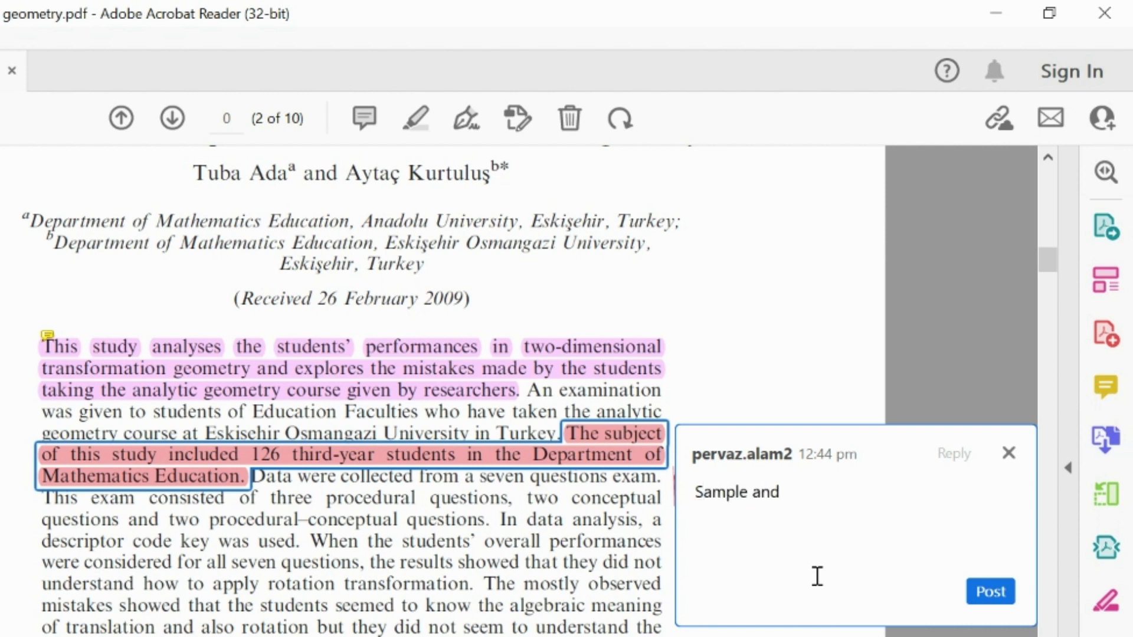
{"action": "type", "text": "context of stidy"}
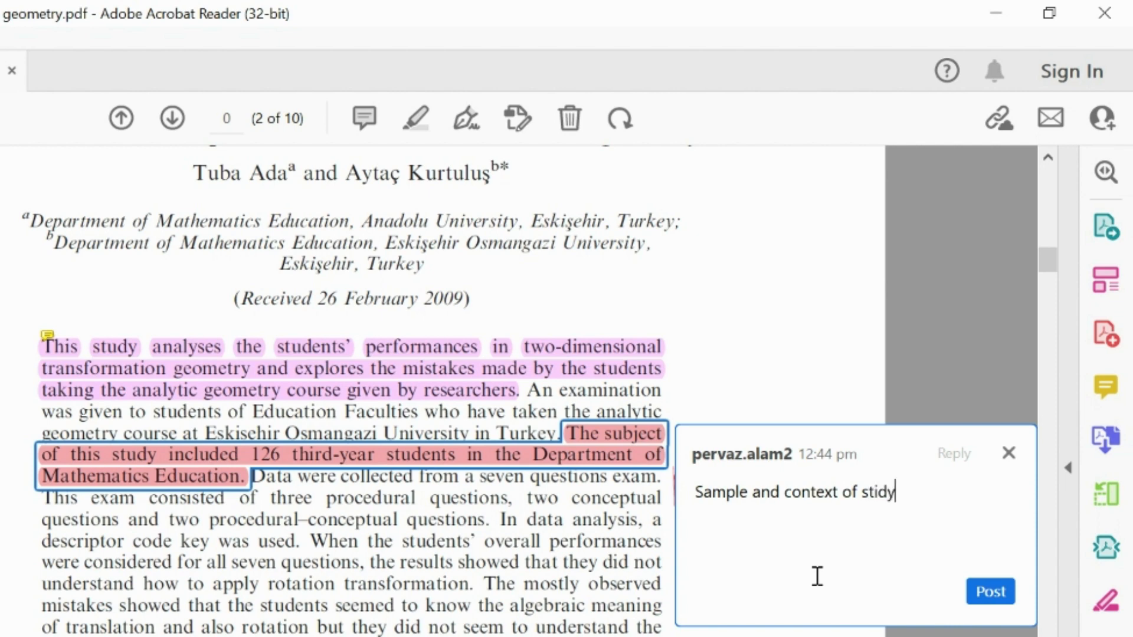
{"action": "key", "text": "BackSpace"}
{"action": "key", "text": "BackSpace"}
{"action": "key", "text": "BackSpace"}
{"action": "type", "text": "udy"}
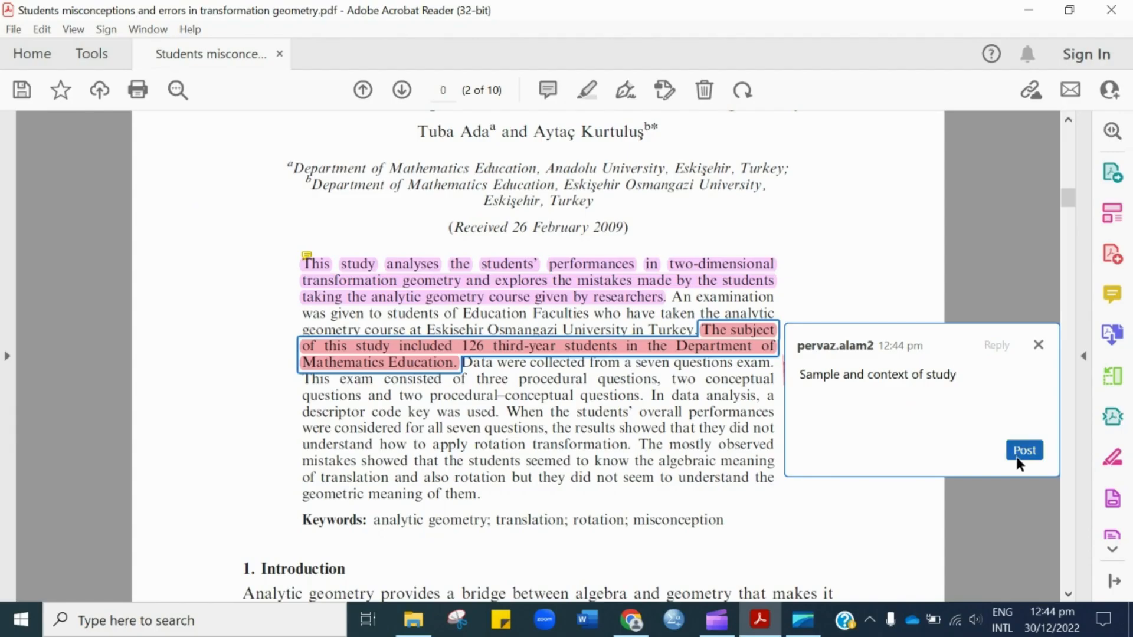
{"action": "left_click", "coordinate": [988, 591]}
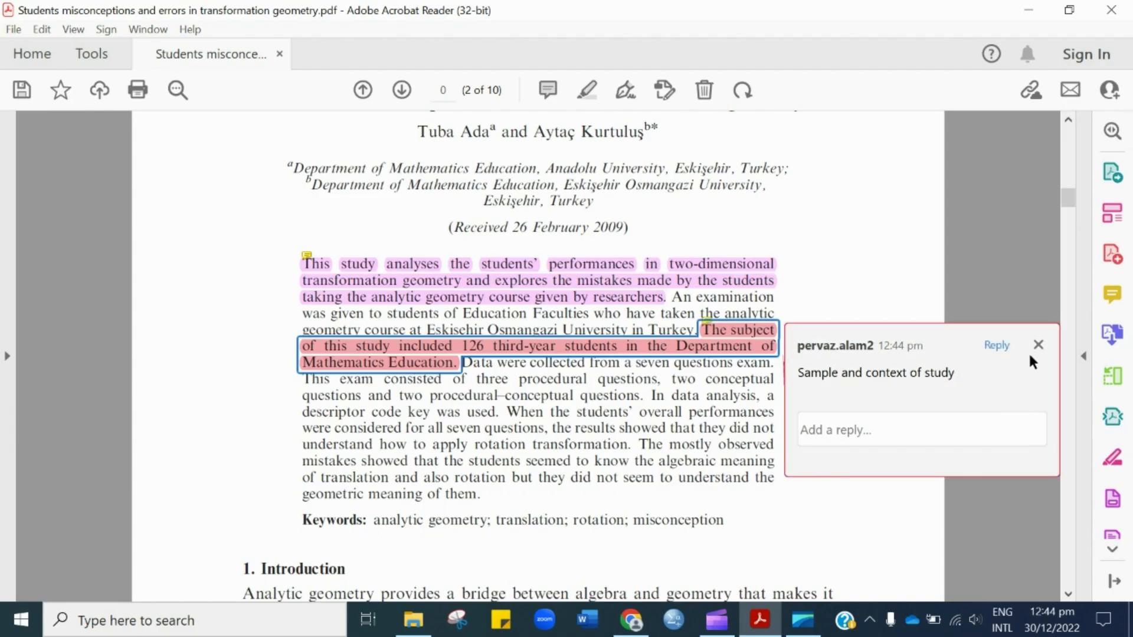
{"action": "left_click", "coordinate": [1005, 454]}
- Highlight the phrase "a descriptor code key was used." in the abstract and recolour it green
{"action": "mouse_move", "coordinate": [321, 269]}
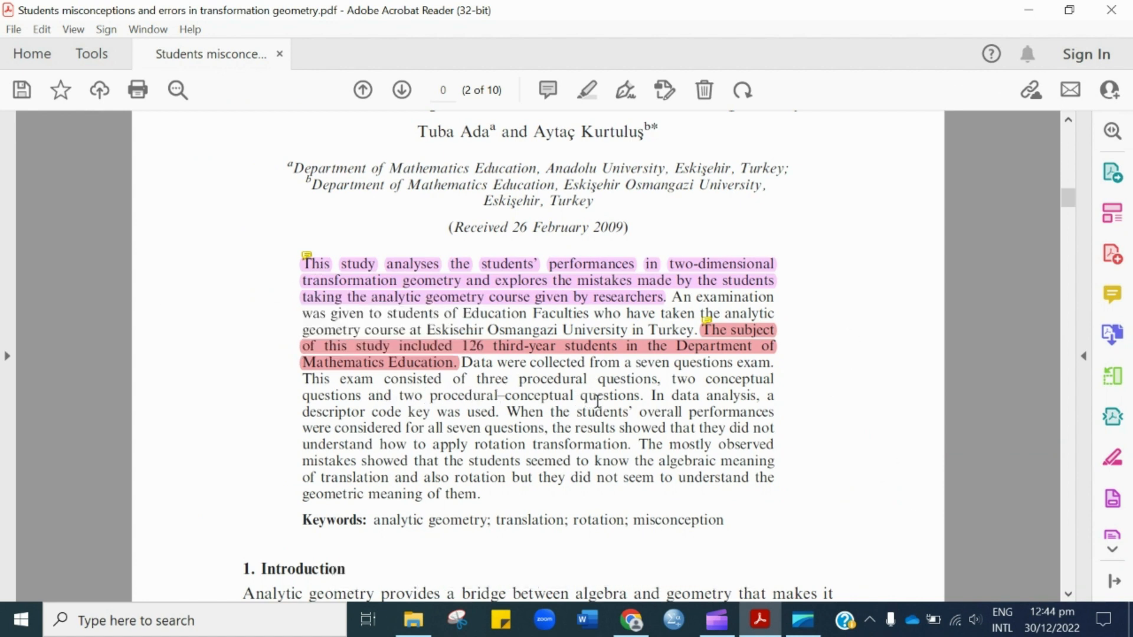
{"action": "left_click_drag", "start_coordinate": [763, 397], "coordinate": [499, 412]}
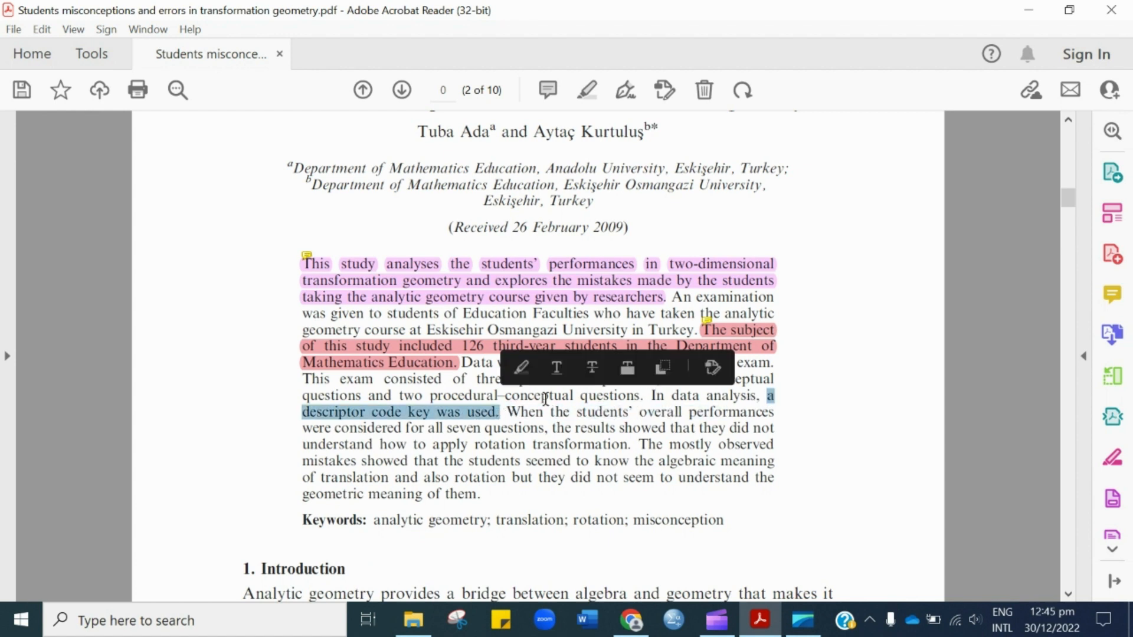
{"action": "left_click", "coordinate": [521, 367]}
{"action": "left_click", "coordinate": [464, 416]}
{"action": "left_click", "coordinate": [511, 367]}
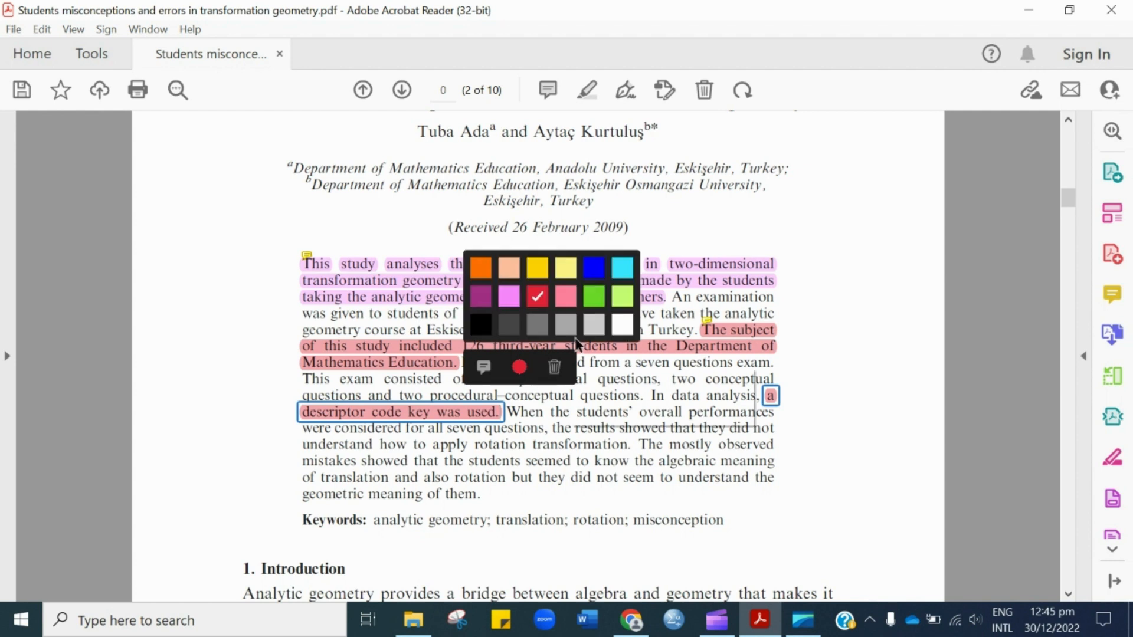
{"action": "left_click", "coordinate": [590, 295]}
{"action": "left_click", "coordinate": [809, 433]}
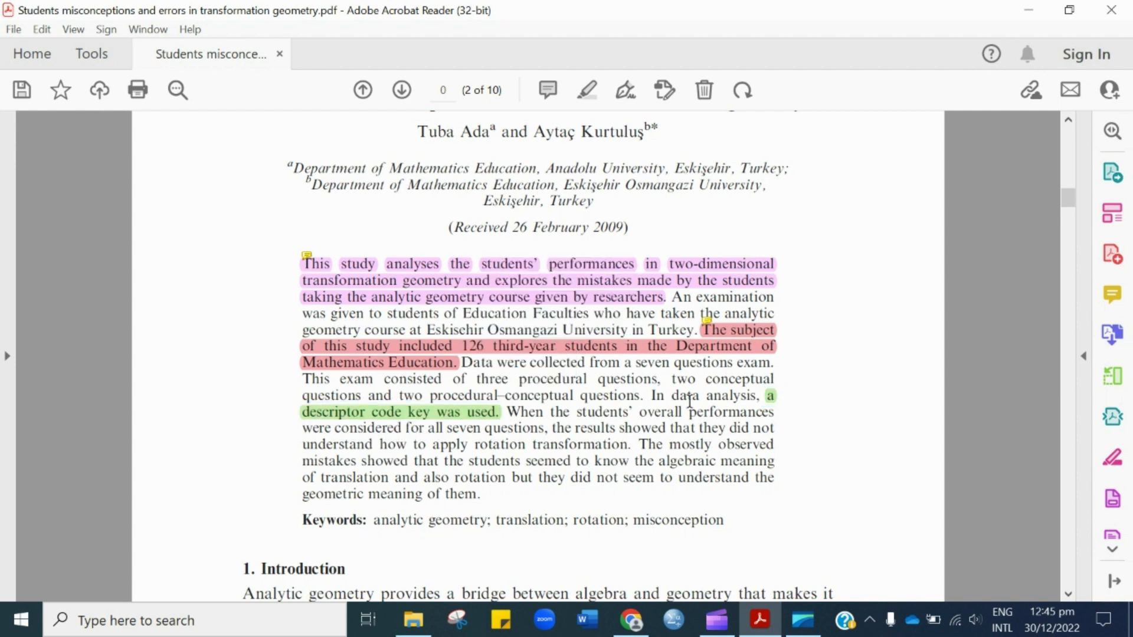
- Attach the note "Data Analysis Process" to the green highlight, post it and close the note
{"action": "left_click", "coordinate": [770, 397]}
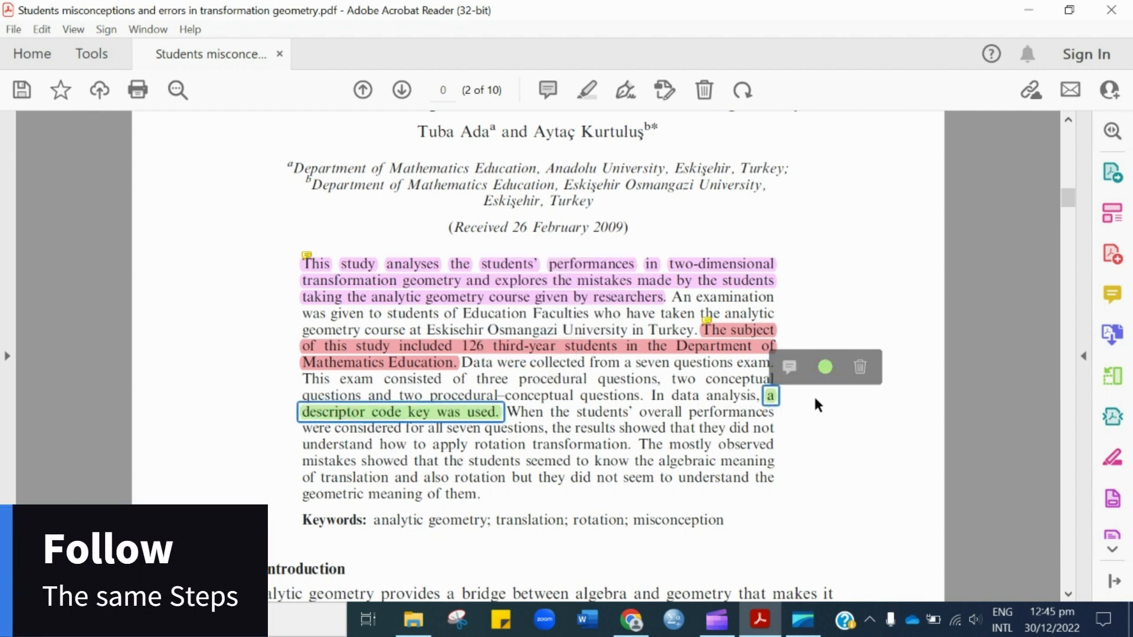
{"action": "left_click", "coordinate": [791, 367]}
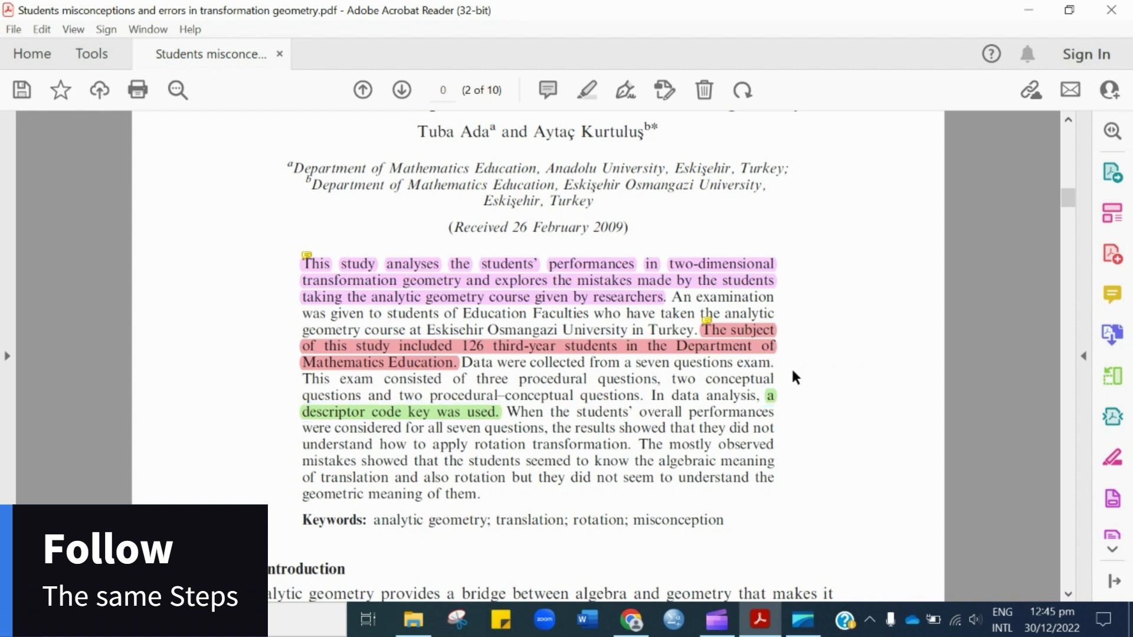
{"action": "type", "text": "Data Ana"}
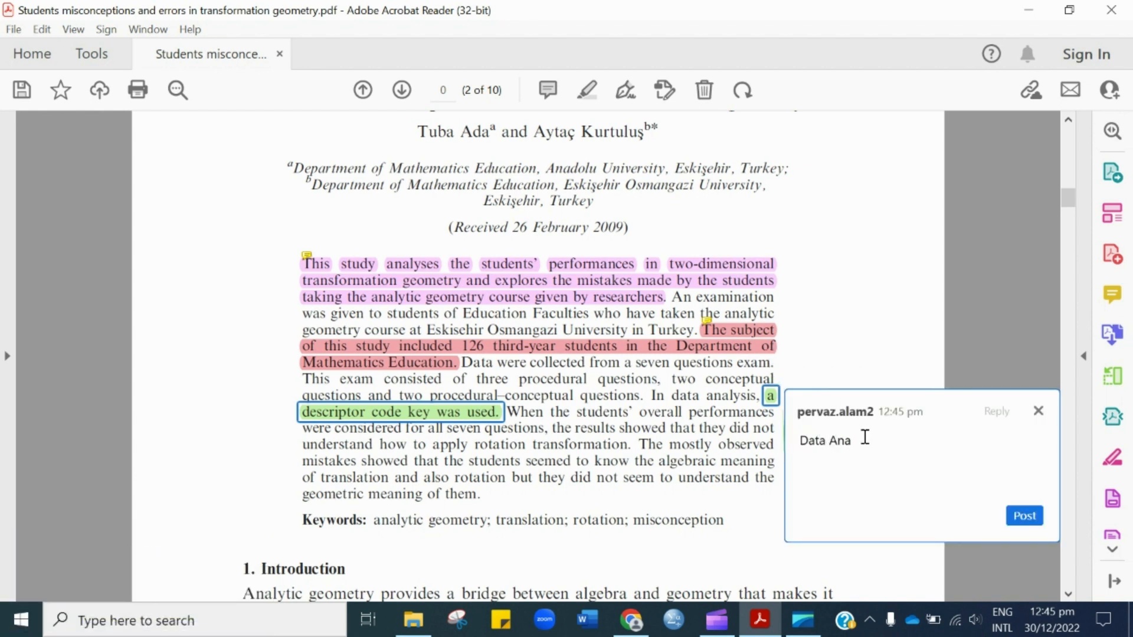
{"action": "type", "text": "lysis Process"}
{"action": "left_click", "coordinate": [1024, 516]}
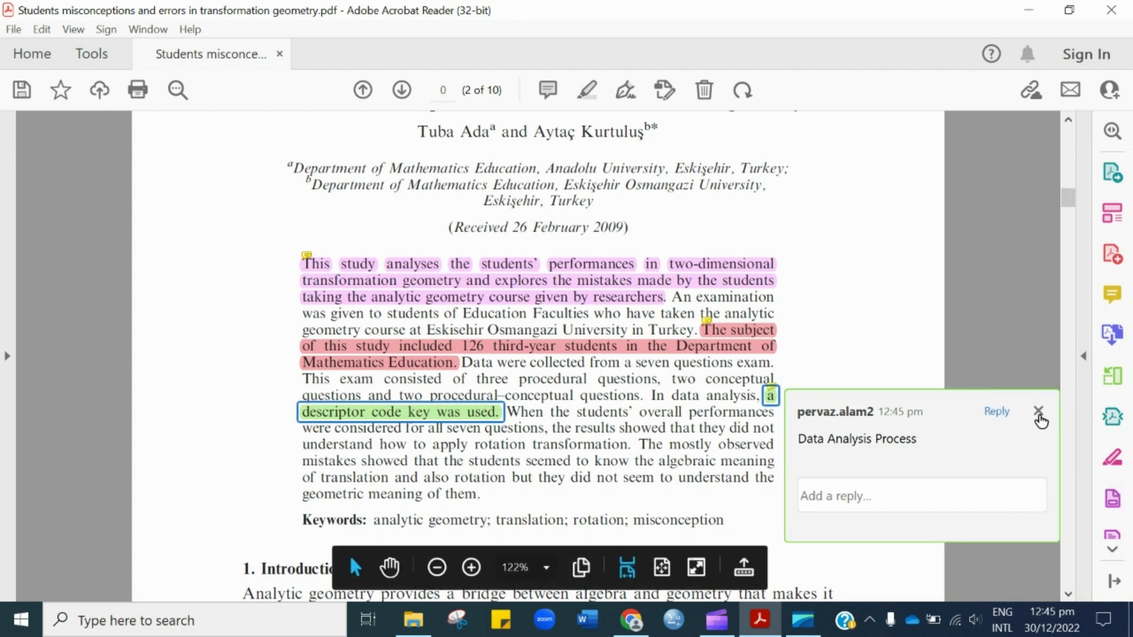
{"action": "left_click", "coordinate": [1038, 412]}
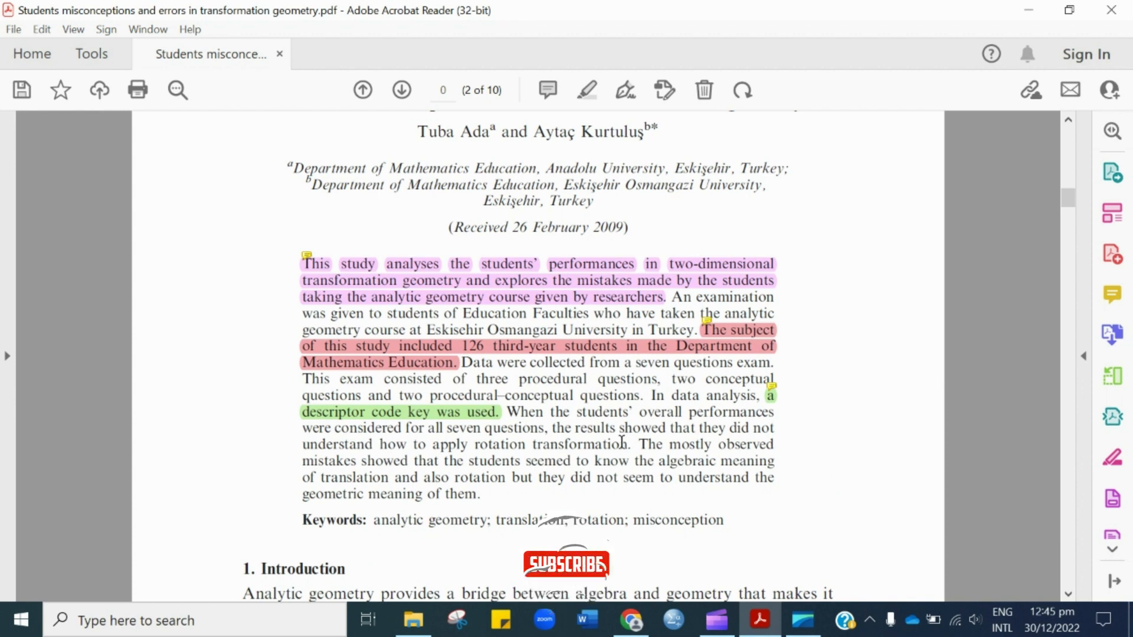
- Highlight "results showed that they did not understand how to apply rotation transformation" in the abstract and recolour it golden yellow
{"action": "left_click_drag", "start_coordinate": [575, 427], "coordinate": [619, 441]}
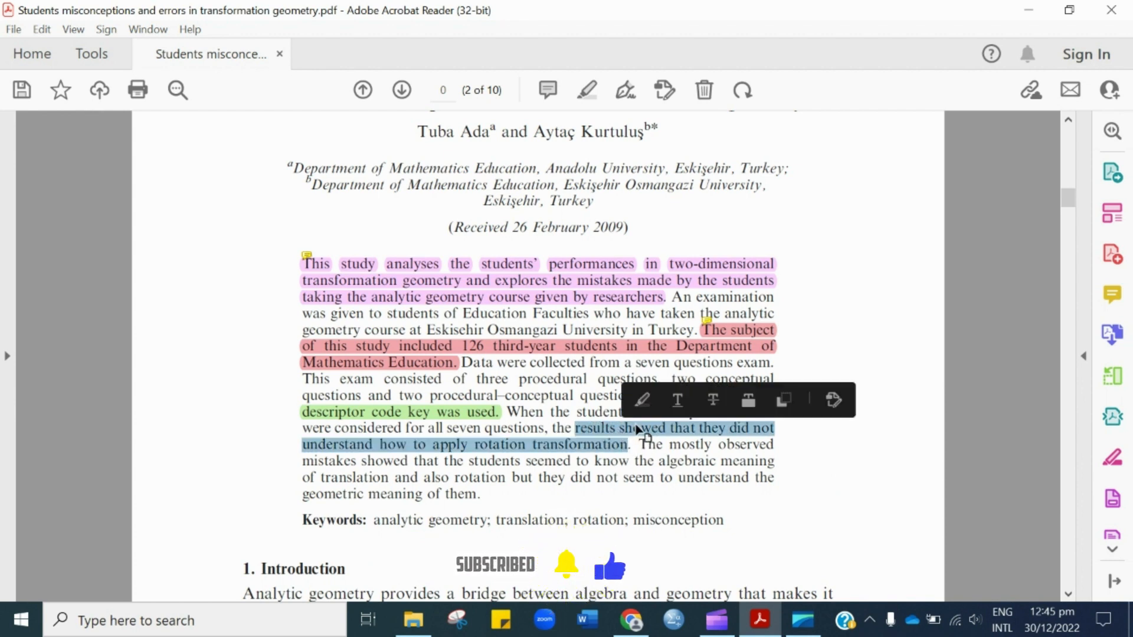
{"action": "left_click", "coordinate": [642, 401]}
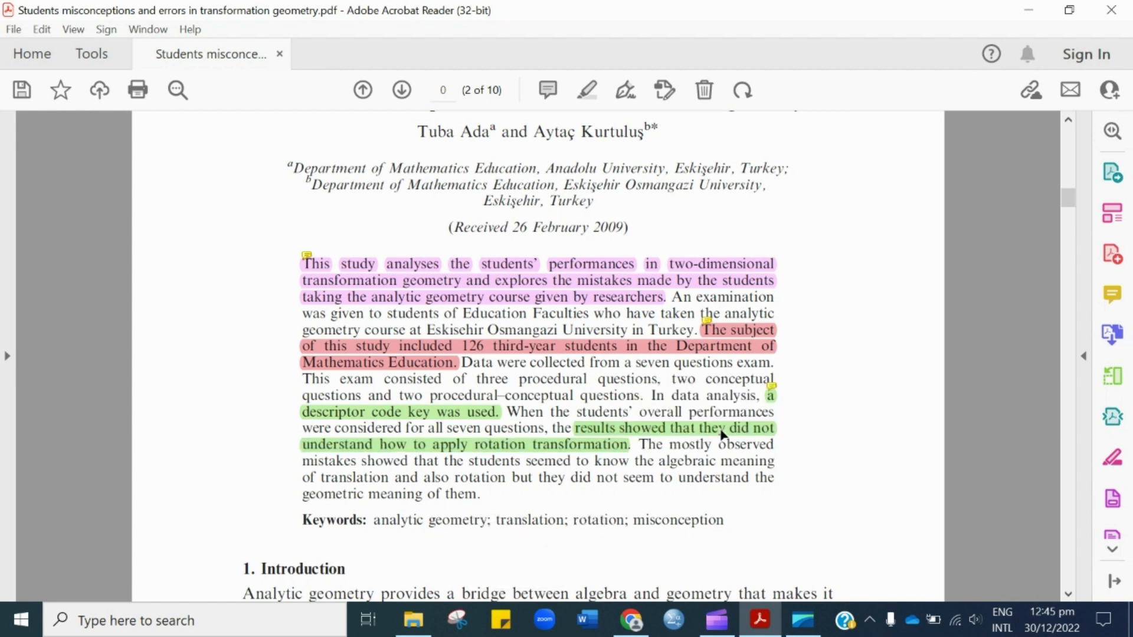
{"action": "left_click", "coordinate": [778, 400]}
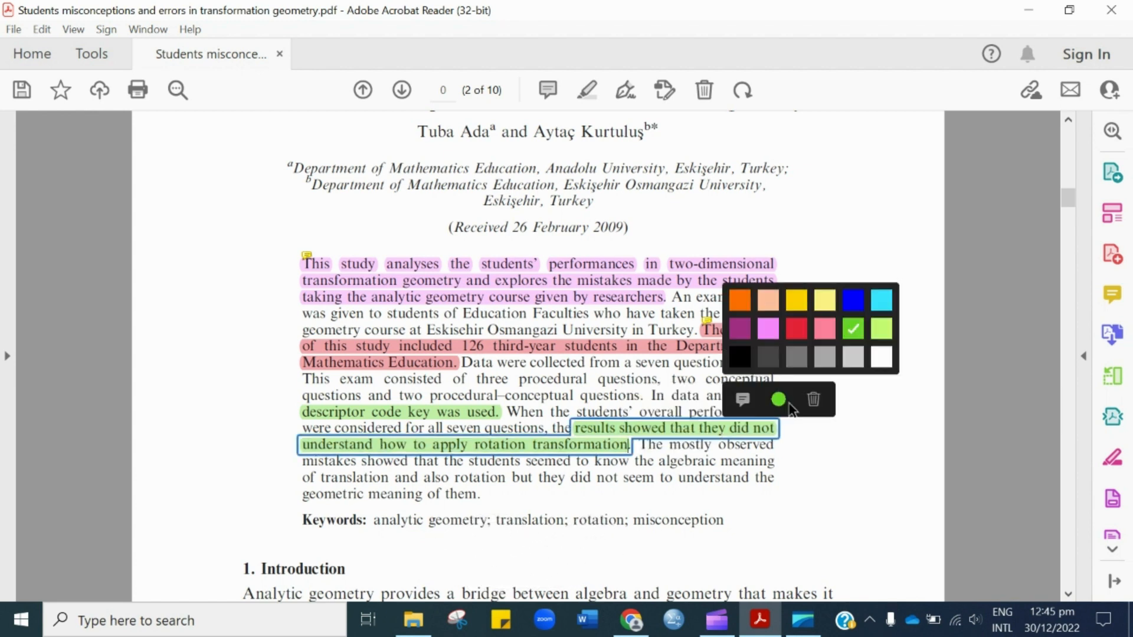
{"action": "left_click", "coordinate": [796, 299]}
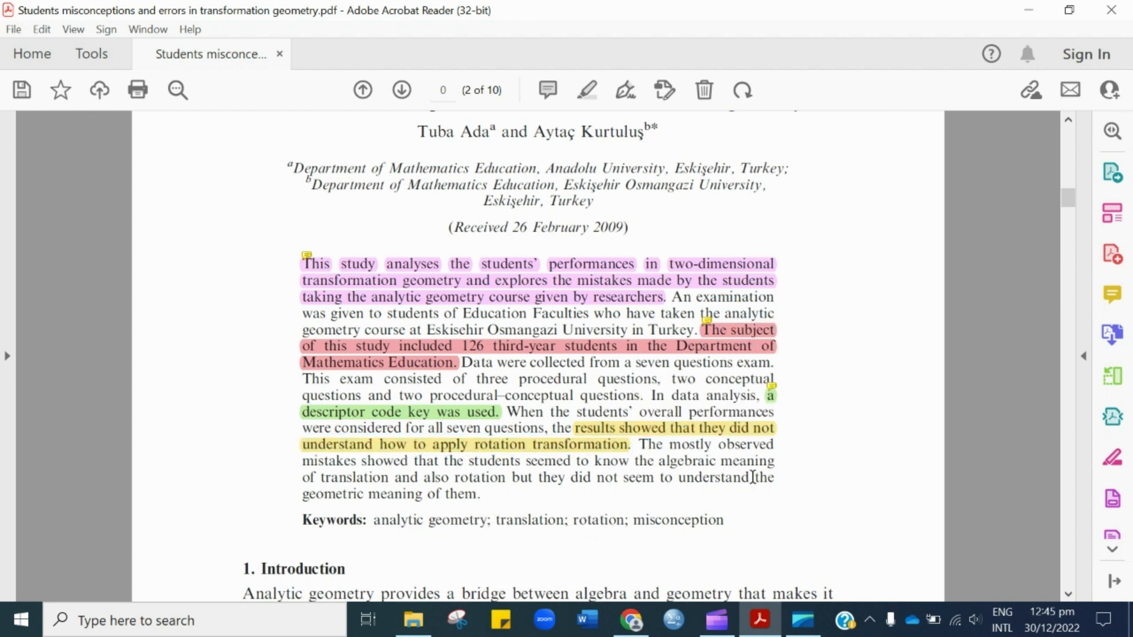
- Attach the note "1st major finding" to the golden yellow highlight, post it and close the note
{"action": "left_click", "coordinate": [602, 434]}
{"action": "left_click", "coordinate": [621, 401]}
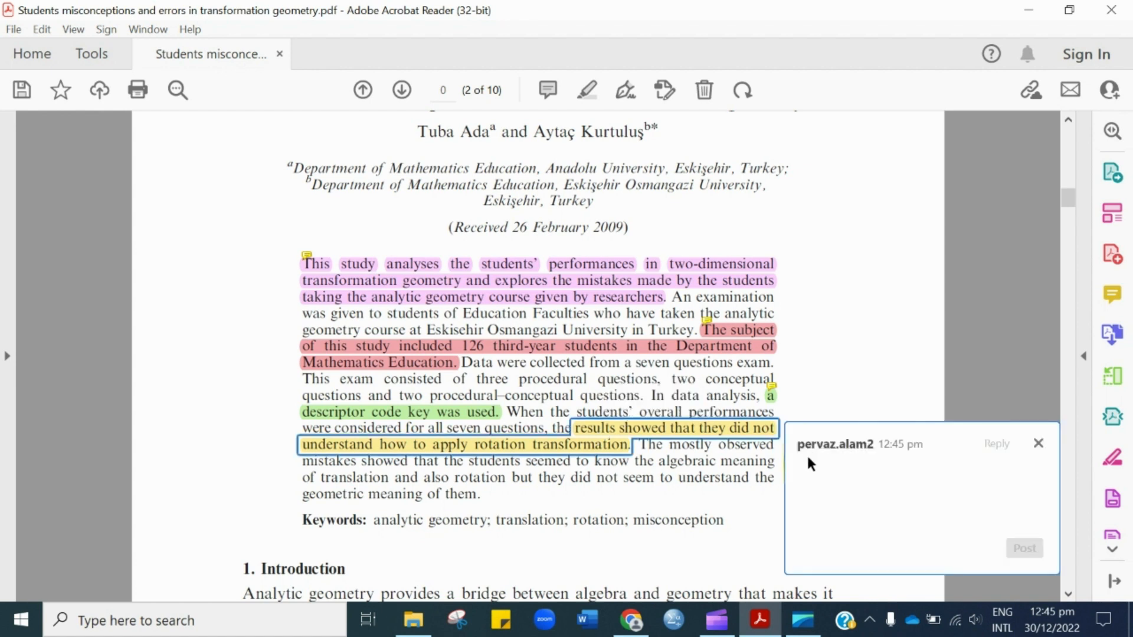
{"action": "type", "text": "1st"}
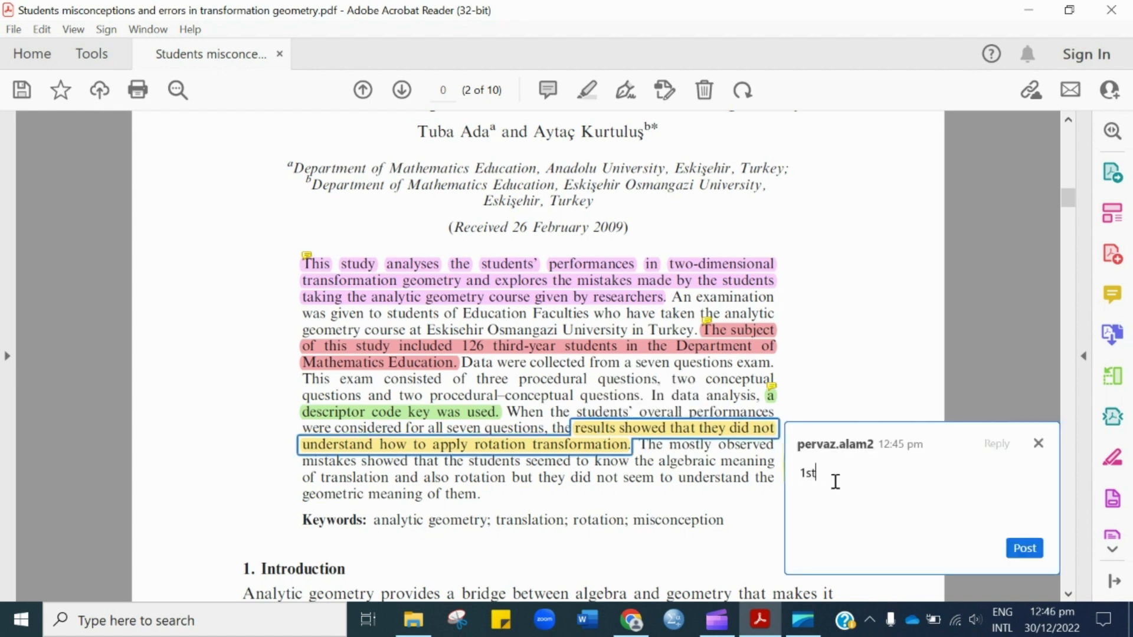
{"action": "type", "text": " Finding"}
{"action": "key", "text": "BackSpace"}
{"action": "key", "text": "BackSpace"}
{"action": "key", "text": "BackSpace"}
{"action": "key", "text": "BackSpace"}
{"action": "key", "text": "BackSpace"}
{"action": "key", "text": "BackSpace"}
{"action": "key", "text": "BackSpace"}
{"action": "key", "text": "BackSpace"}
{"action": "key", "text": "BackSpace"}
{"action": "key", "text": "BackSpace"}
{"action": "type", "text": "st major finding"}
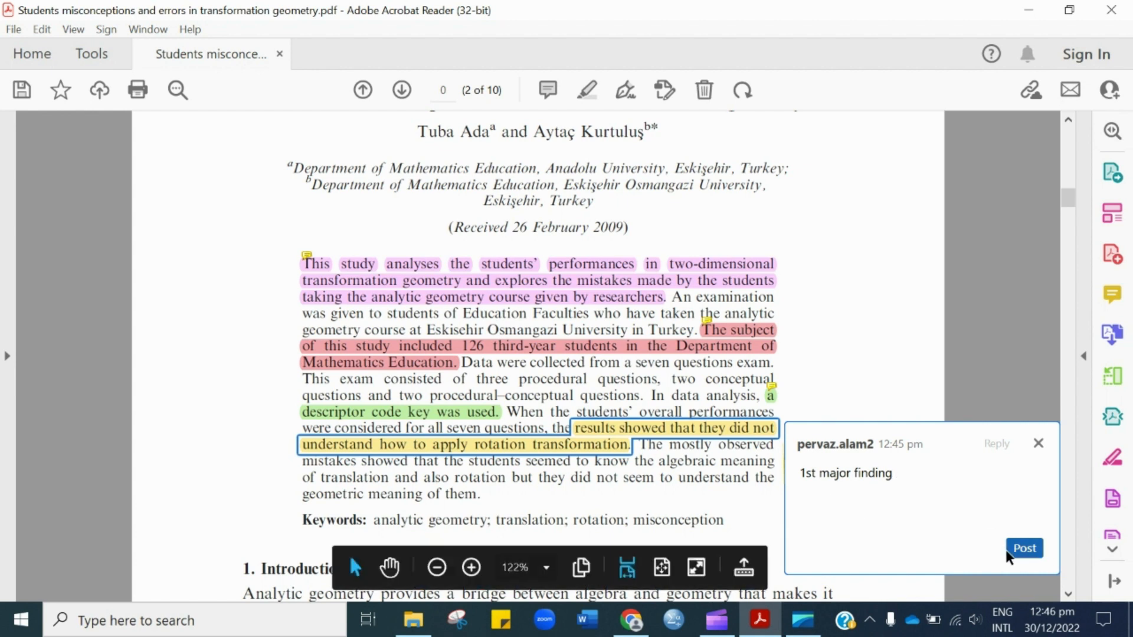
{"action": "left_click", "coordinate": [1023, 549]}
{"action": "left_click", "coordinate": [1038, 443]}
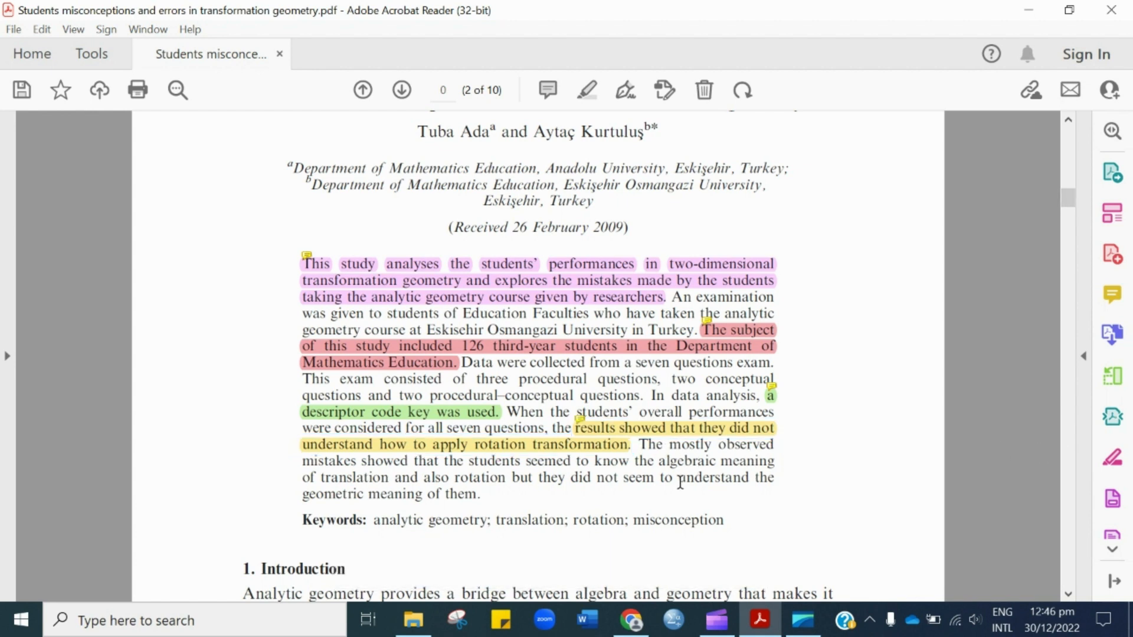
- Highlight the abstract's closing text from "mistakes showed that the students" to "geometric meaning of them." and recolour it pale yellow
{"action": "left_click_drag", "start_coordinate": [302, 473], "coordinate": [515, 490]}
{"action": "left_click", "coordinate": [512, 472]}
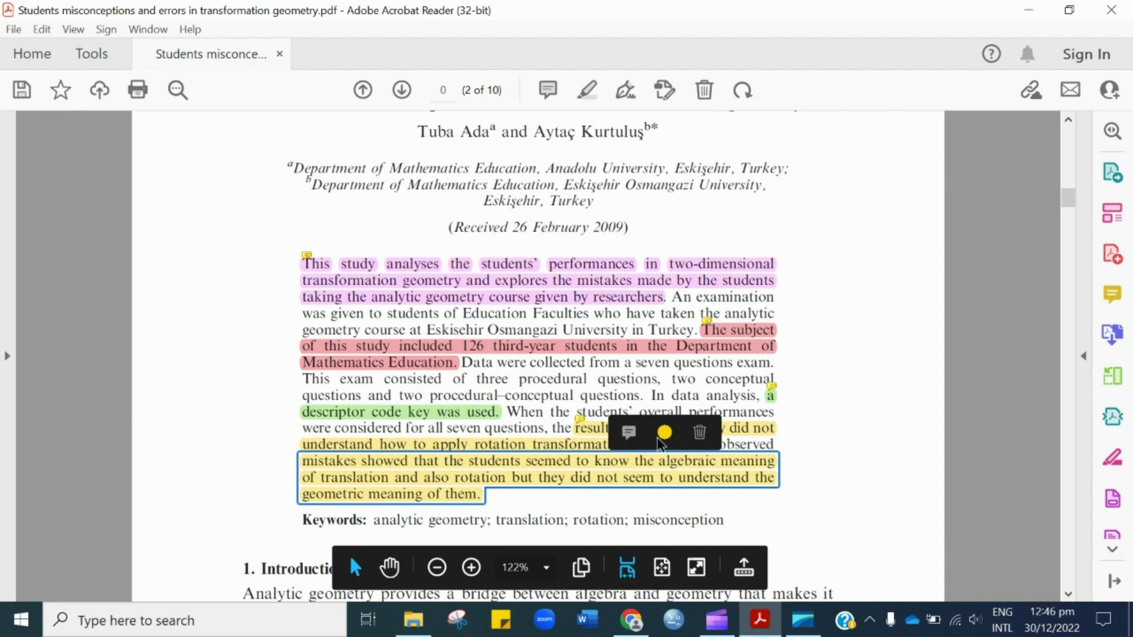
{"action": "left_click", "coordinate": [664, 433]}
{"action": "left_click", "coordinate": [710, 334]}
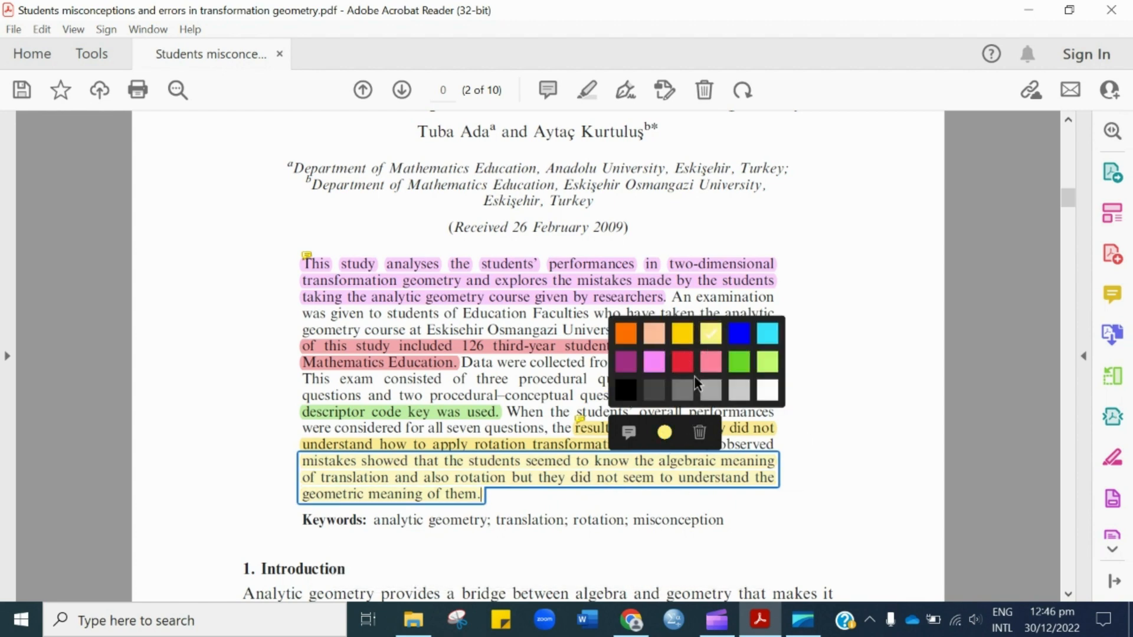
{"action": "left_click", "coordinate": [709, 501]}
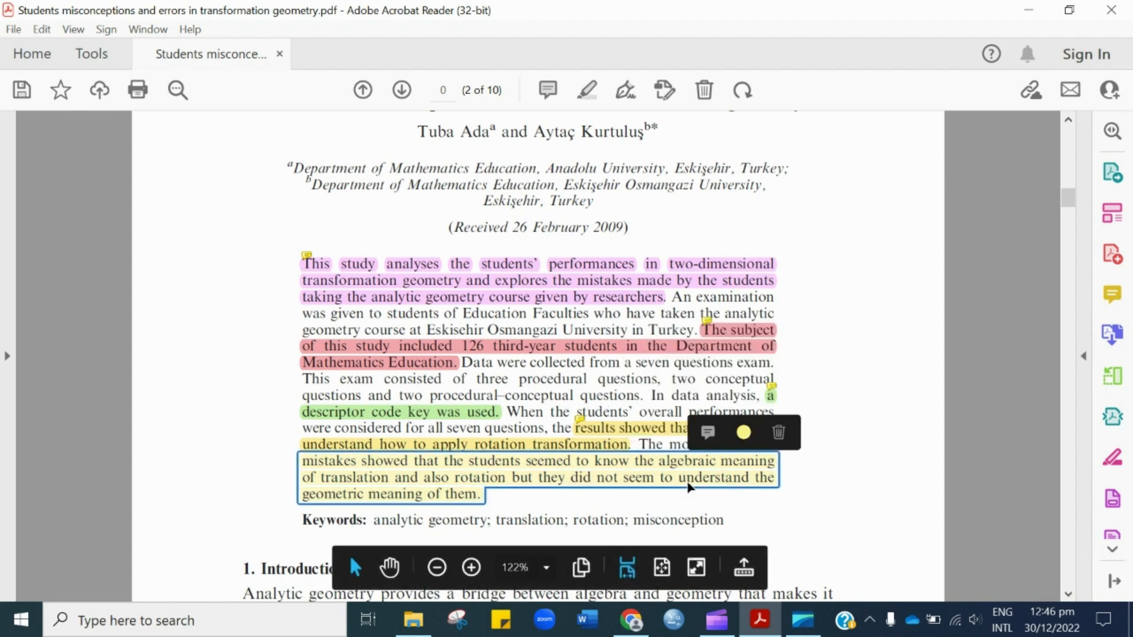
- Attach the note "2nd Major finding" to the pale yellow highlight, post it and close the note
{"action": "left_click", "coordinate": [713, 430]}
{"action": "type", "text": "2nd Maj"}
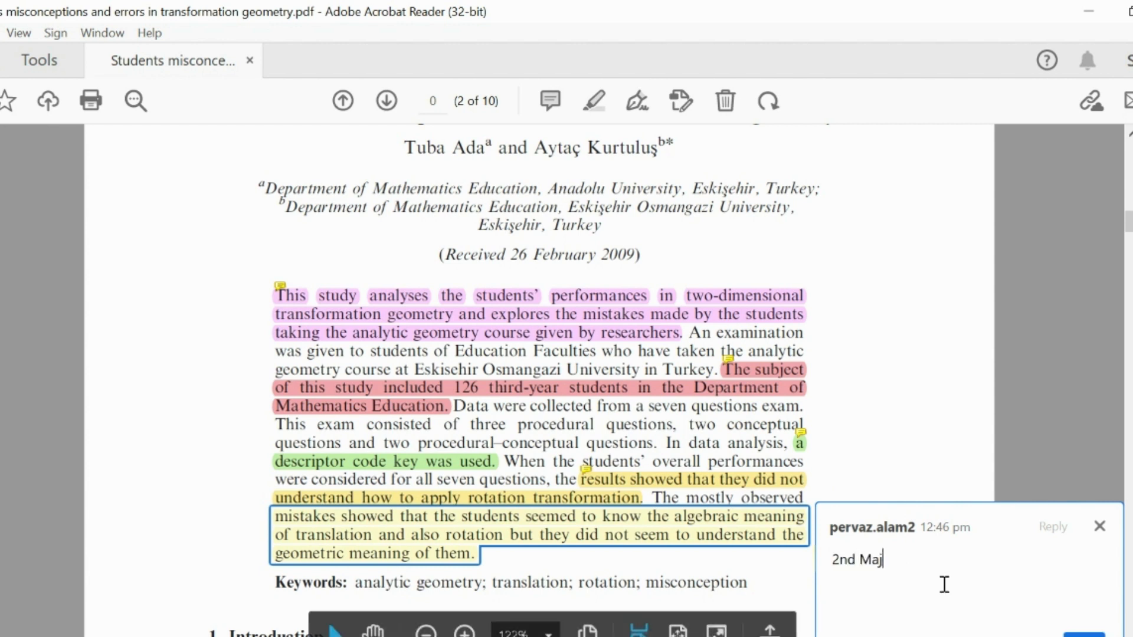
{"action": "type", "text": "or finding"}
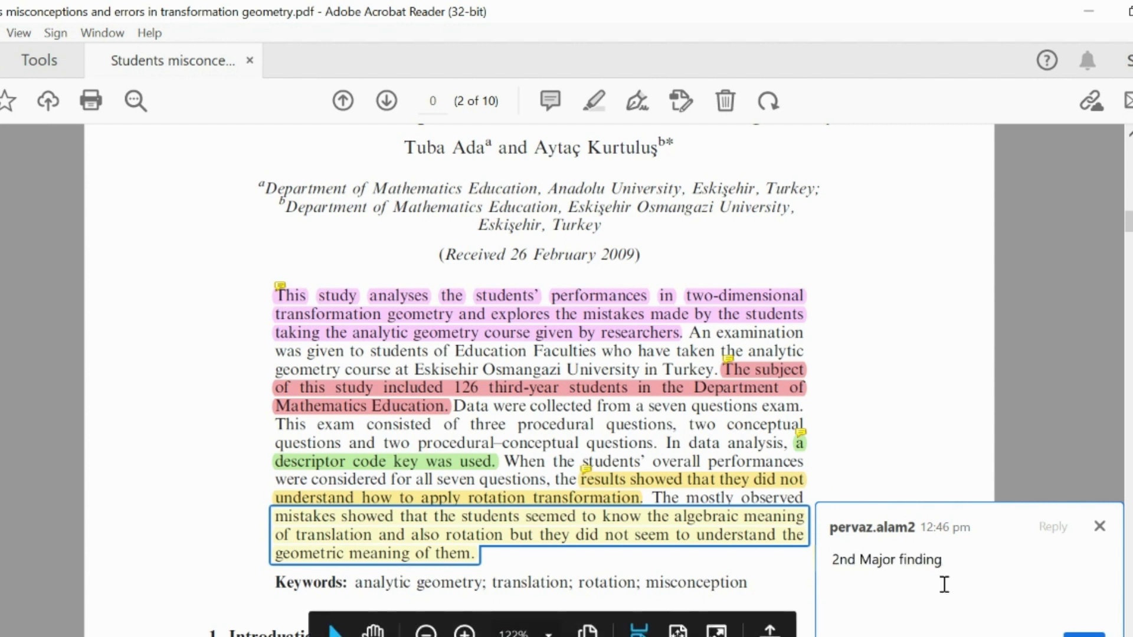
{"action": "left_click", "coordinate": [1084, 634]}
{"action": "left_click", "coordinate": [1099, 526]}
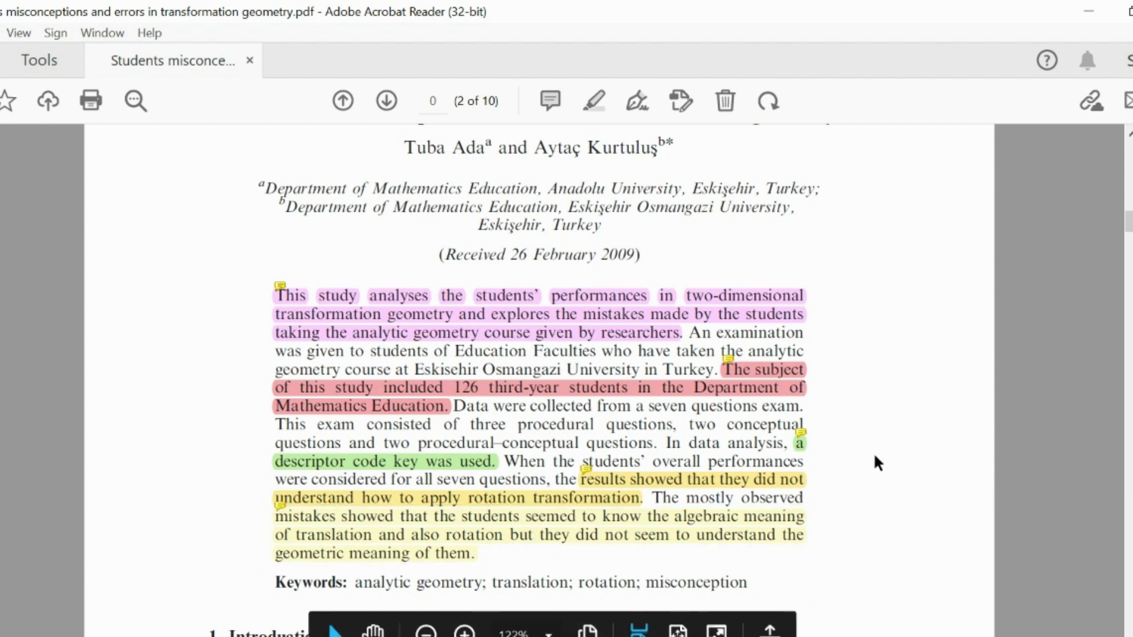
- Check the pop-up notes attached to the abstract's coloured highlights, from the study aim through to the major findings
{"action": "scroll", "coordinate": [878, 453], "scroll_direction": "up", "scroll_amount": 1}
{"action": "scroll", "coordinate": [877, 453], "scroll_direction": "down", "scroll_amount": 1}
{"action": "mouse_move", "coordinate": [282, 318]}
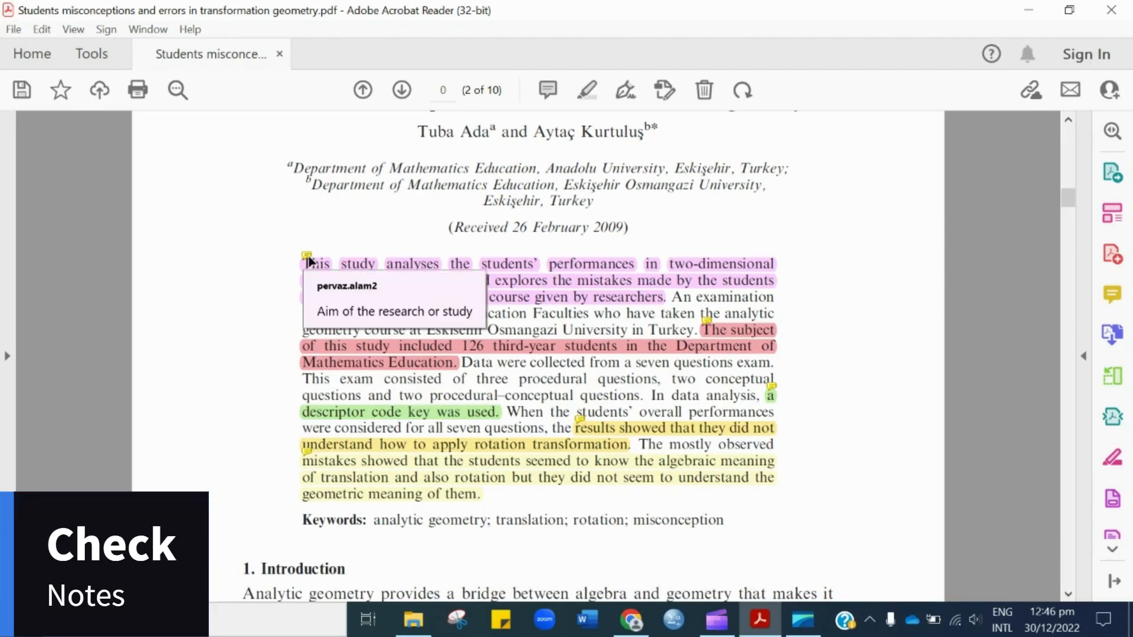
{"action": "mouse_move", "coordinate": [707, 330]}
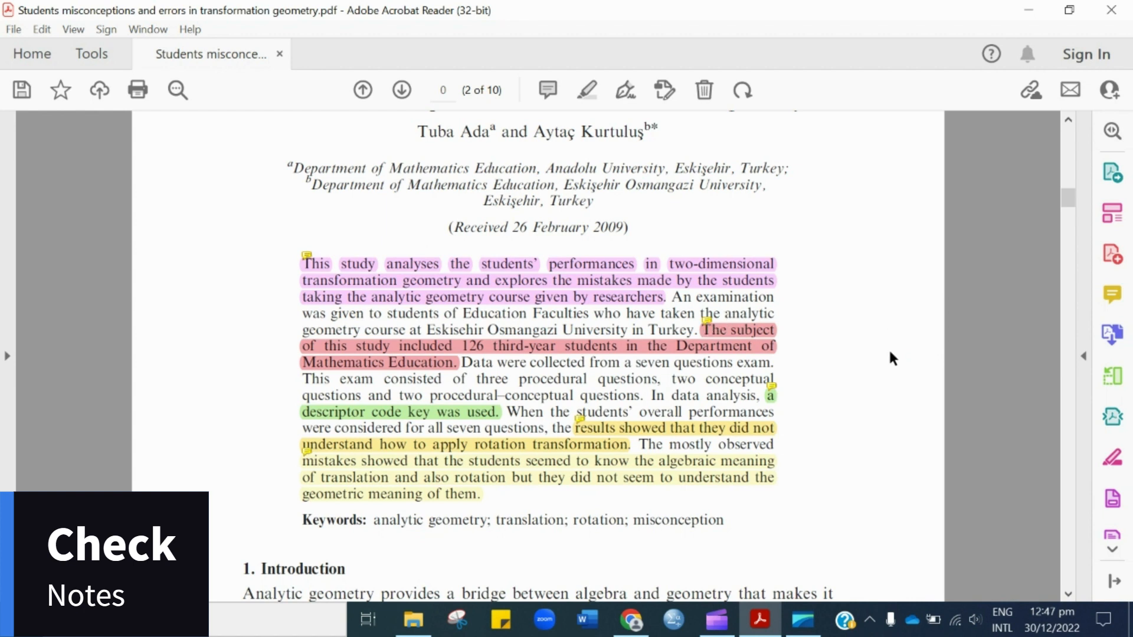
{"action": "mouse_move", "coordinate": [770, 397]}
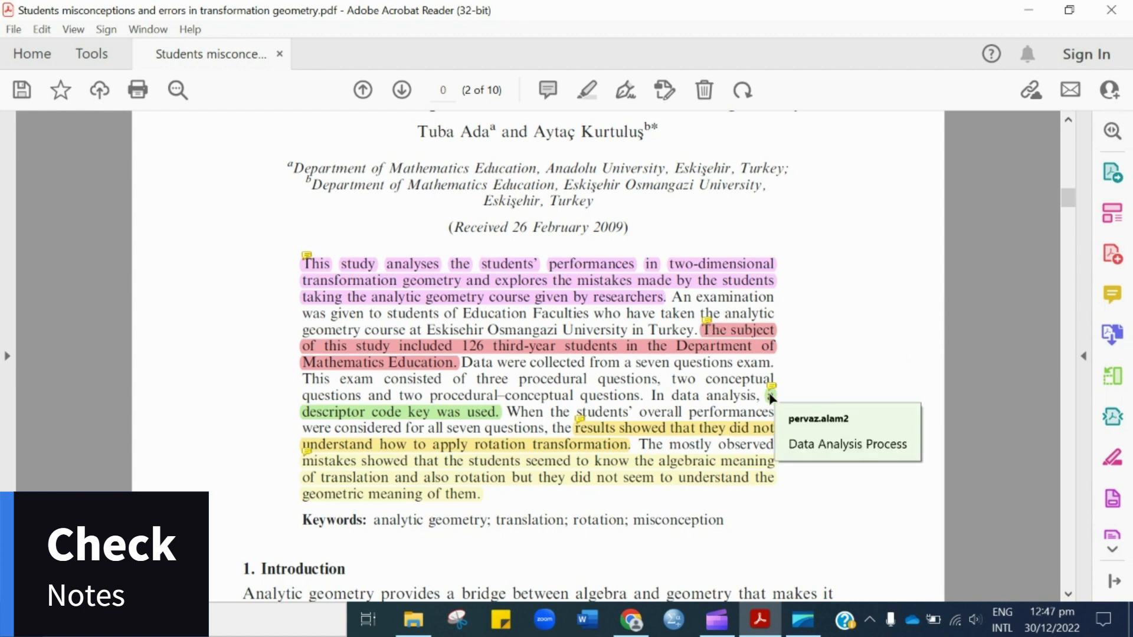
{"action": "mouse_move", "coordinate": [581, 418]}
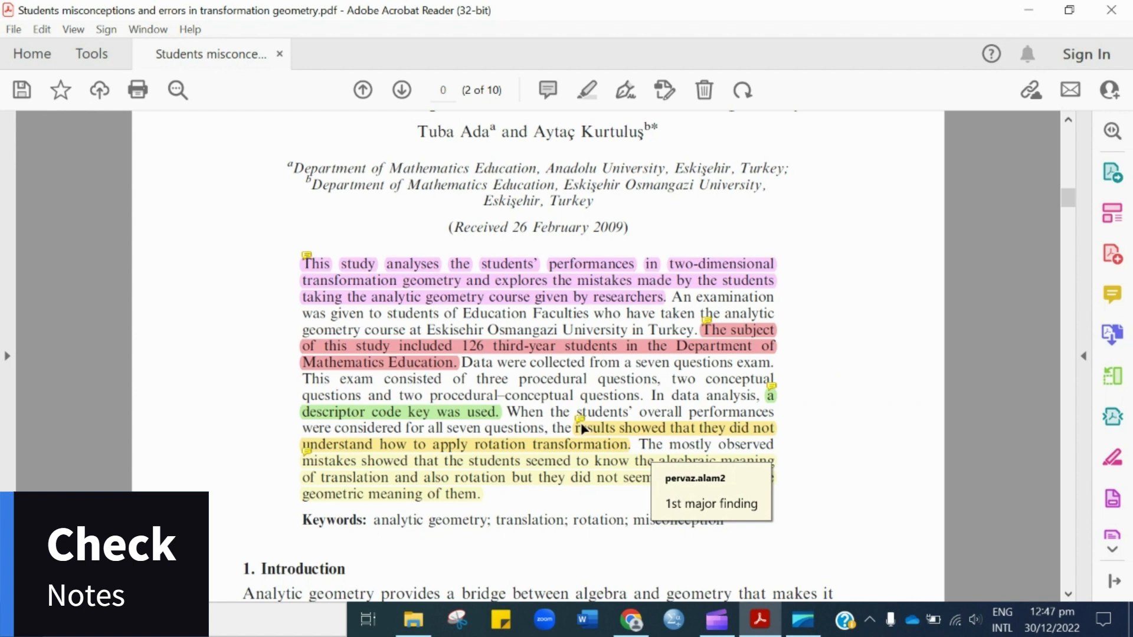
{"action": "mouse_move", "coordinate": [312, 463]}
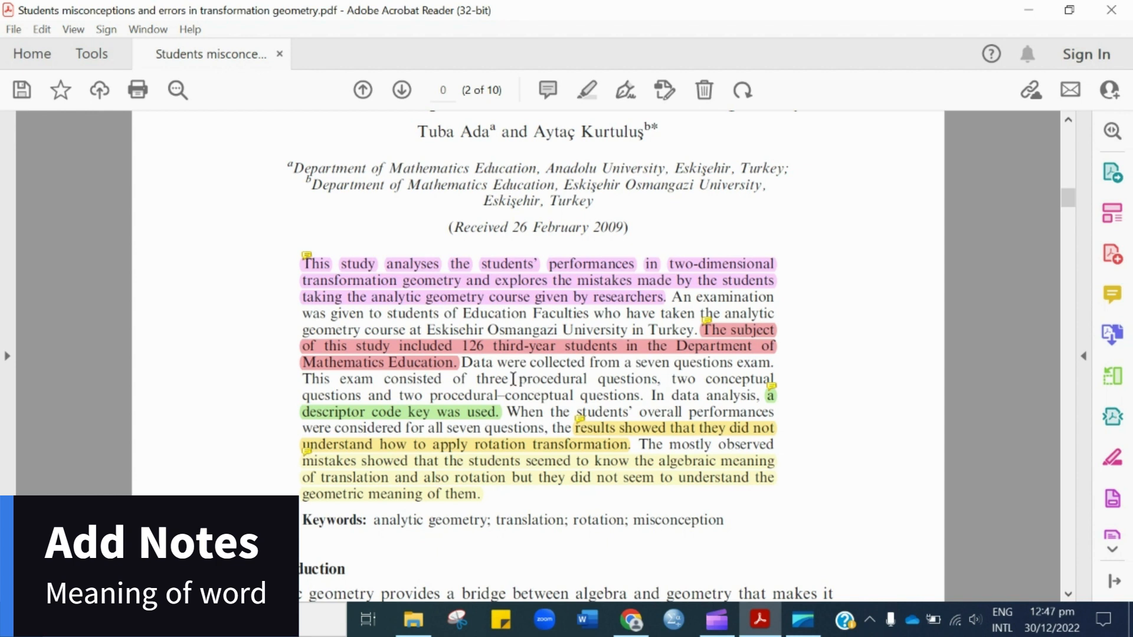
- Highlight the term "procedural questions" in the abstract and recolour it black
{"action": "left_click_drag", "start_coordinate": [519, 382], "coordinate": [657, 380]}
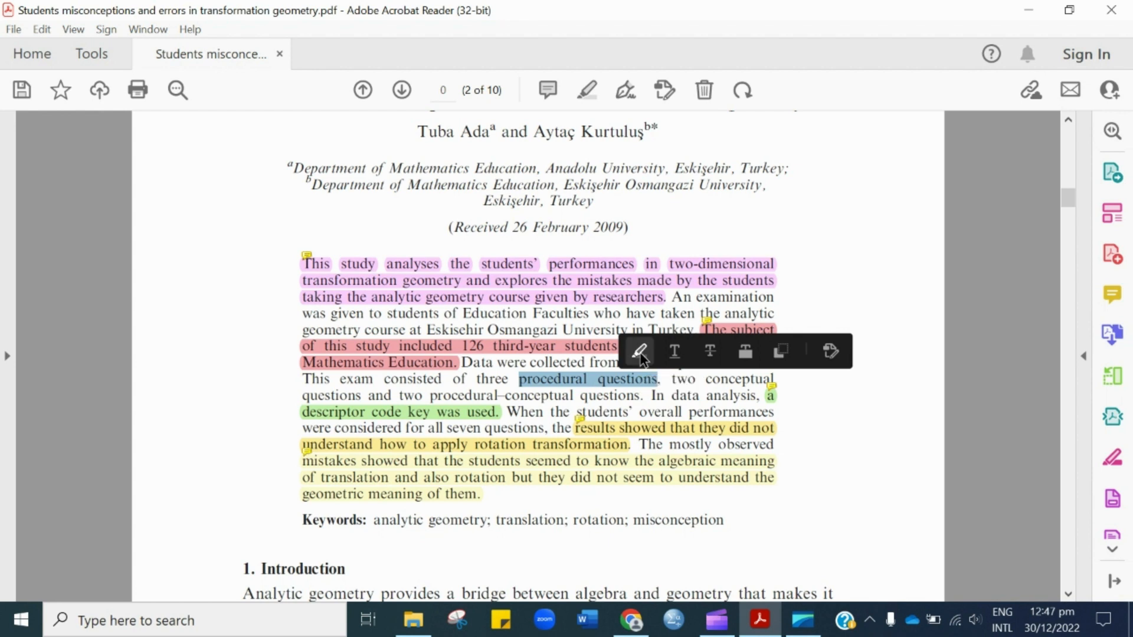
{"action": "left_click", "coordinate": [640, 354]}
{"action": "left_click", "coordinate": [677, 354]}
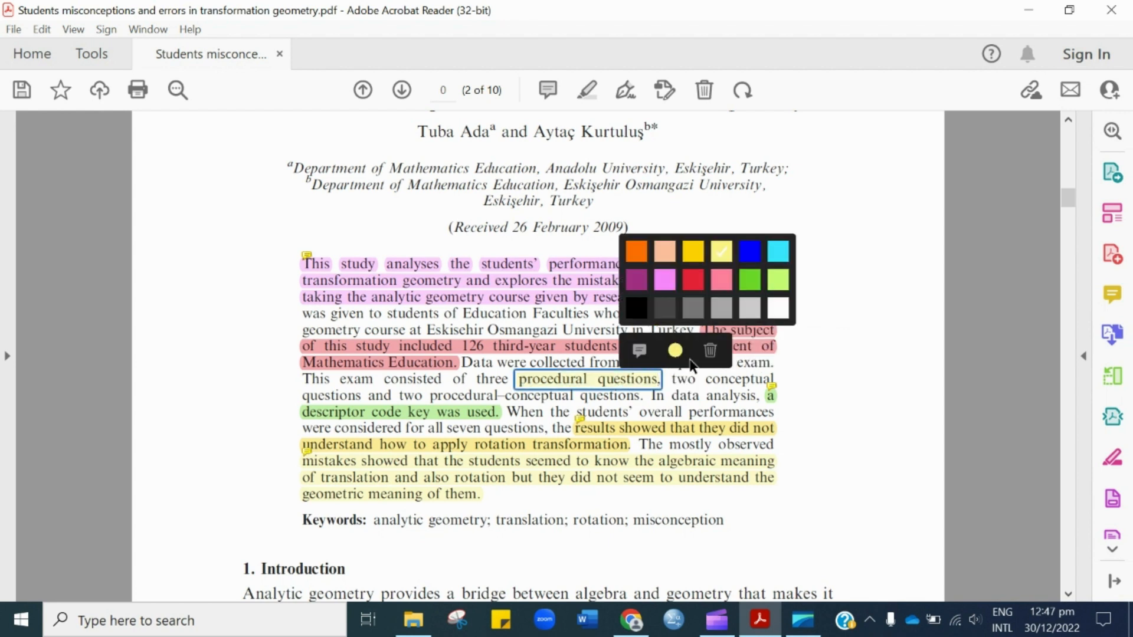
{"action": "left_click", "coordinate": [749, 280]}
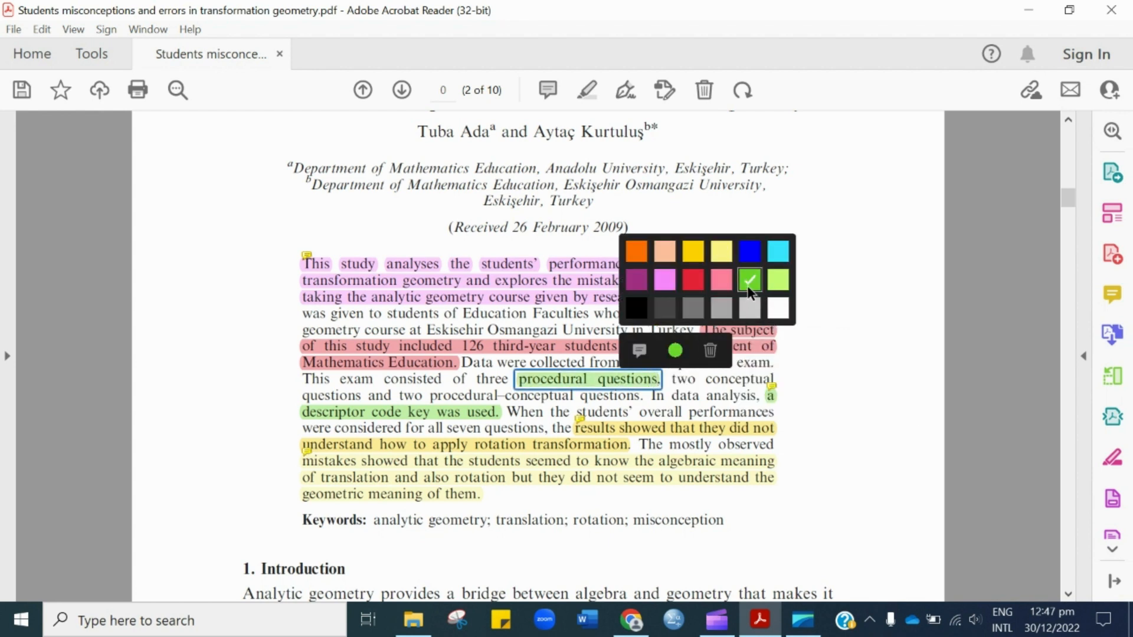
{"action": "left_click", "coordinate": [775, 310]}
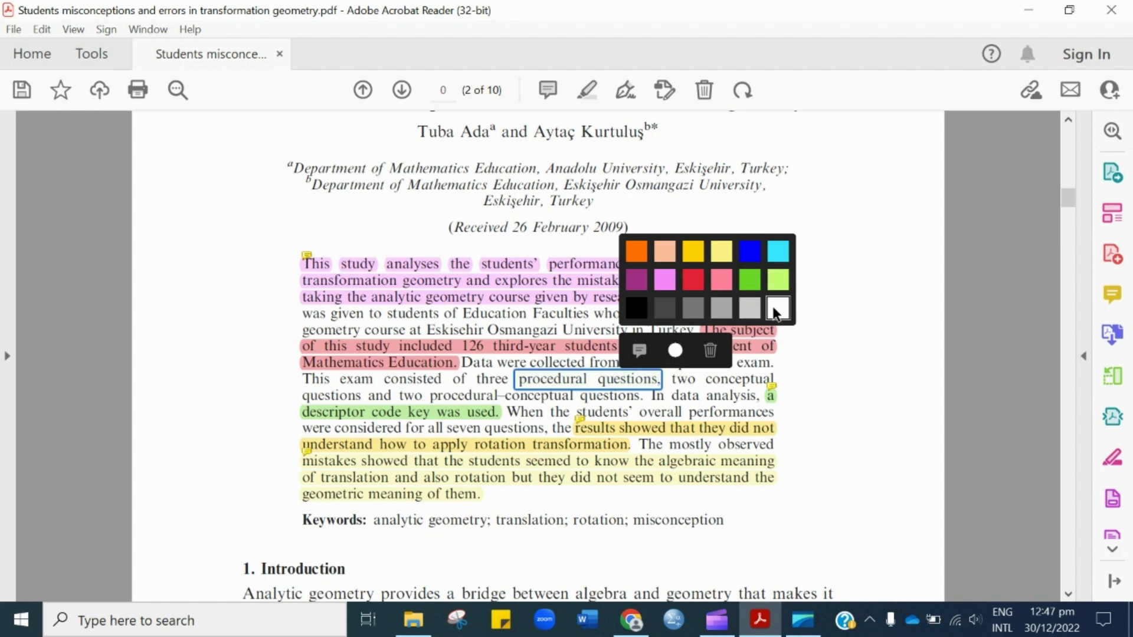
{"action": "left_click", "coordinate": [637, 309]}
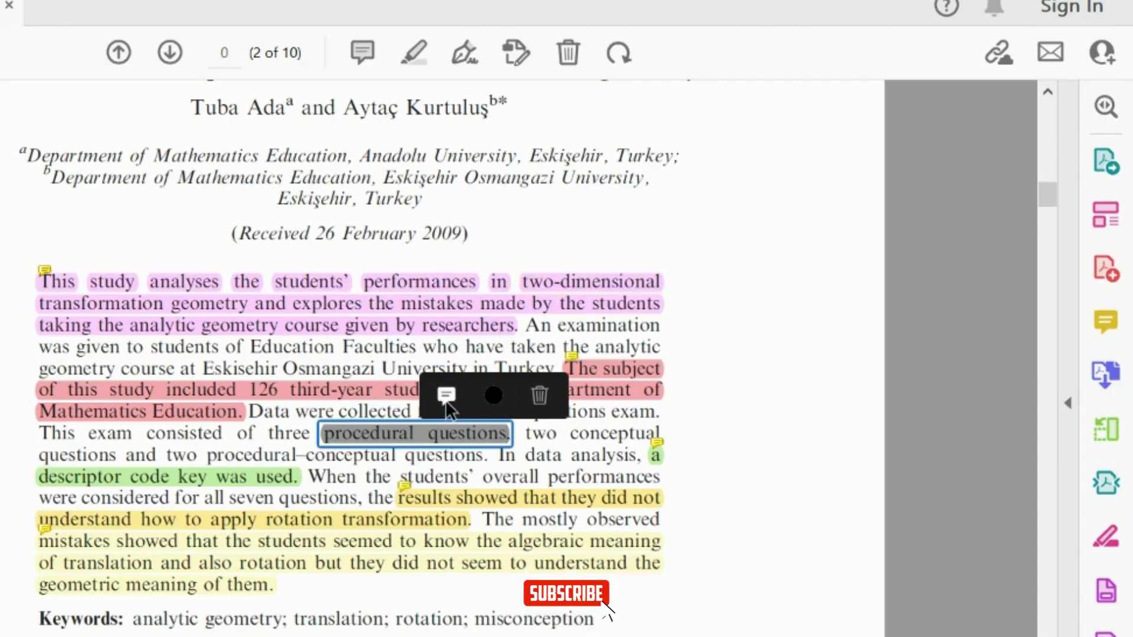
- Attach the note "Procedural knowledge involves understanding the rules and routines of mathematics" to the "procedural questions" highlight
{"action": "left_click", "coordinate": [639, 350]}
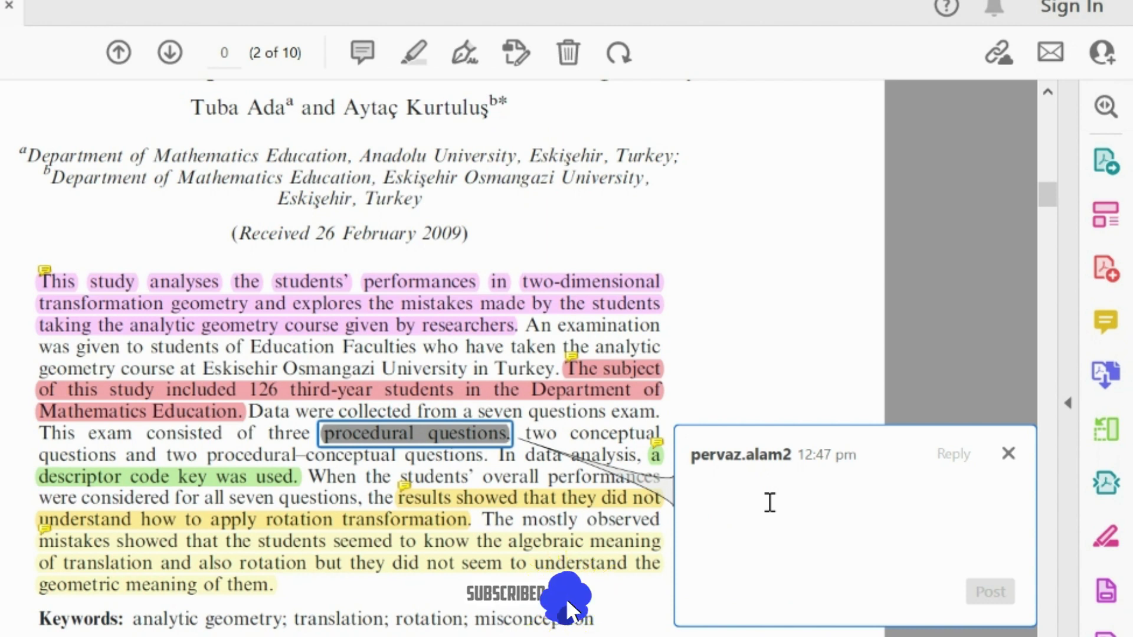
{"action": "type", "text": "Pre"}
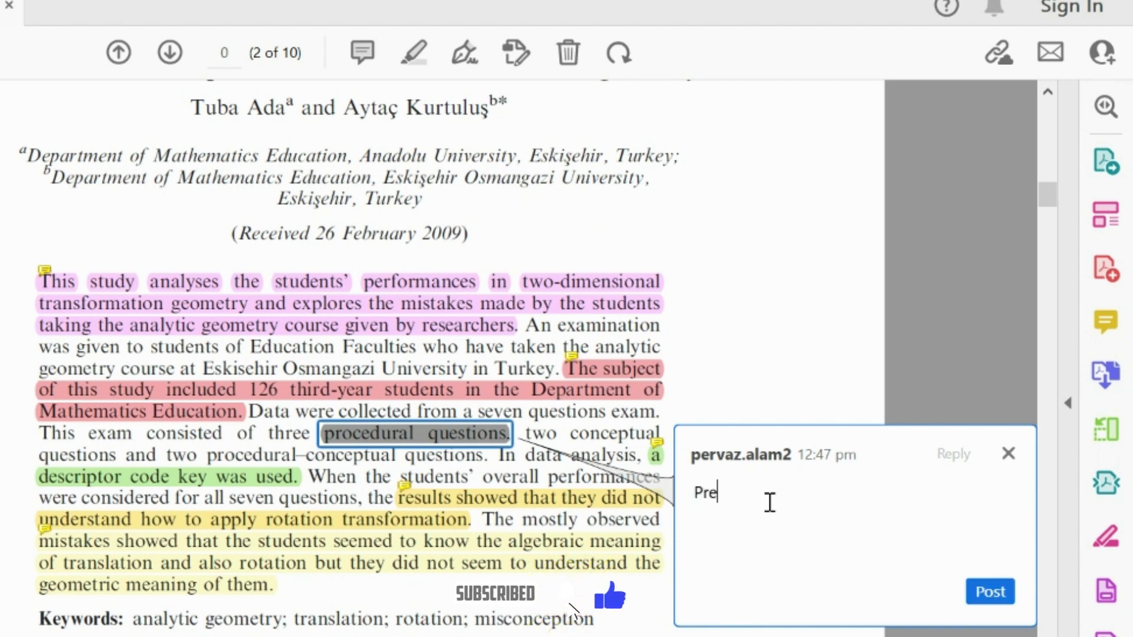
{"action": "type", "text": "ocedural"}
{"action": "key", "text": "BackSpace"}
{"action": "key", "text": "BackSpace"}
{"action": "key", "text": "BackSpace"}
{"action": "key", "text": "BackSpace"}
{"action": "key", "text": "BackSpace"}
{"action": "key", "text": "BackSpace"}
{"action": "key", "text": "BackSpace"}
{"action": "key", "text": "BackSpace"}
{"action": "key", "text": "BackSpace"}
{"action": "type", "text": "oced"}
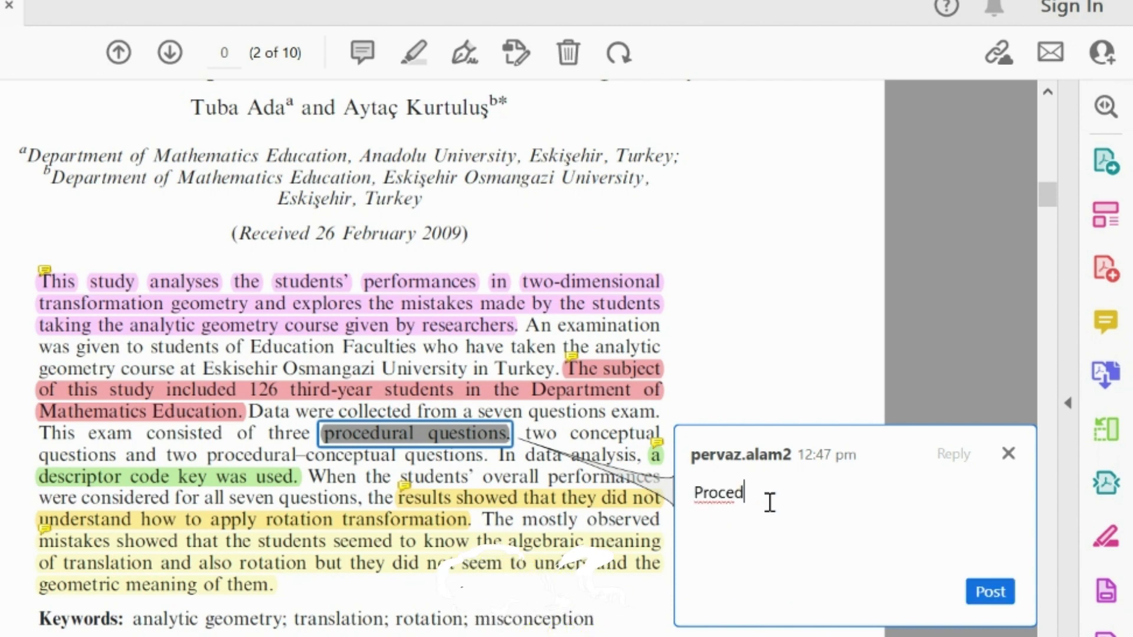
{"action": "type", "text": "ural knowledge "}
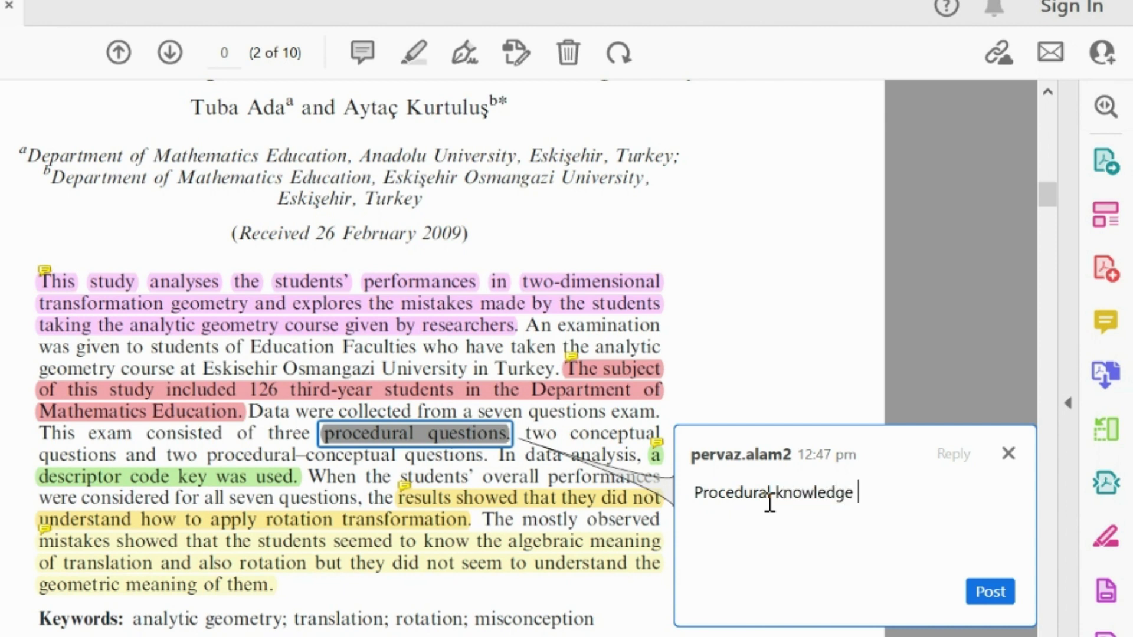
{"action": "type", "text": "invo;ves undertsaning"}
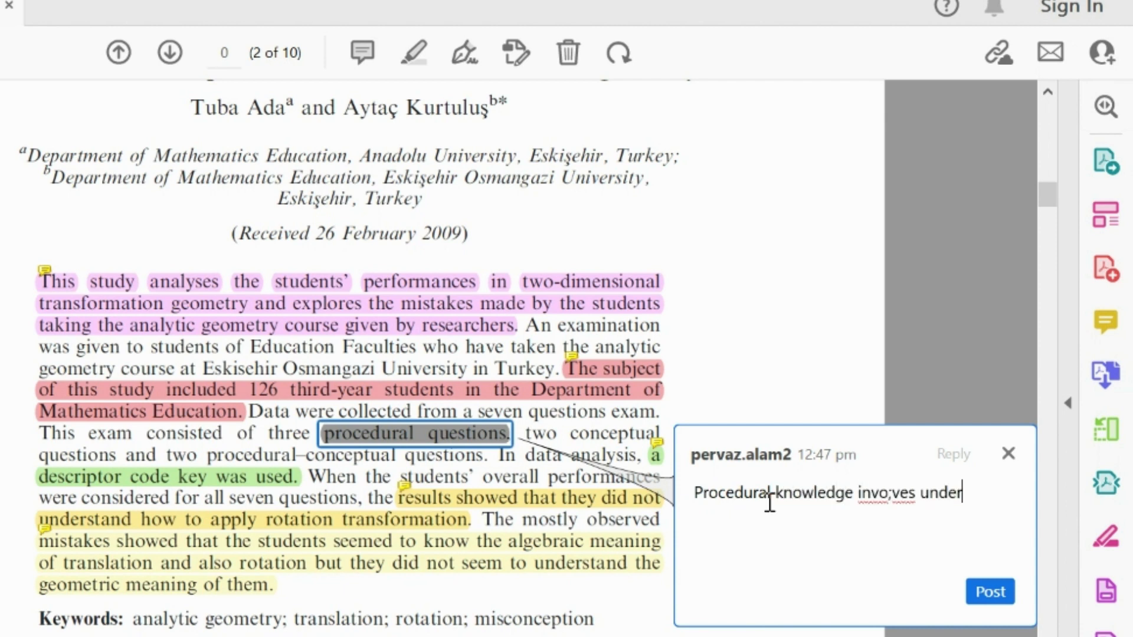
{"action": "key", "text": "BackSpace"}
{"action": "key", "text": "BackSpace"}
{"action": "key", "text": "BackSpace"}
{"action": "key", "text": "BackSpace"}
{"action": "key", "text": "BackSpace"}
{"action": "key", "text": "BackSpace"}
{"action": "key", "text": "BackSpace"}
{"action": "key", "text": "BackSpace"}
{"action": "key", "text": "BackSpace"}
{"action": "key", "text": "BackSpace"}
{"action": "key", "text": "BackSpace"}
{"action": "key", "text": "BackSpace"}
{"action": "key", "text": "BackSpace"}
{"action": "key", "text": "BackSpace"}
{"action": "key", "text": "BackSpace"}
{"action": "key", "text": "BackSpace"}
{"action": "key", "text": "BackSpace"}
{"action": "key", "text": "BackSpace"}
{"action": "key", "text": "BackSpace"}
{"action": "key", "text": "BackSpace"}
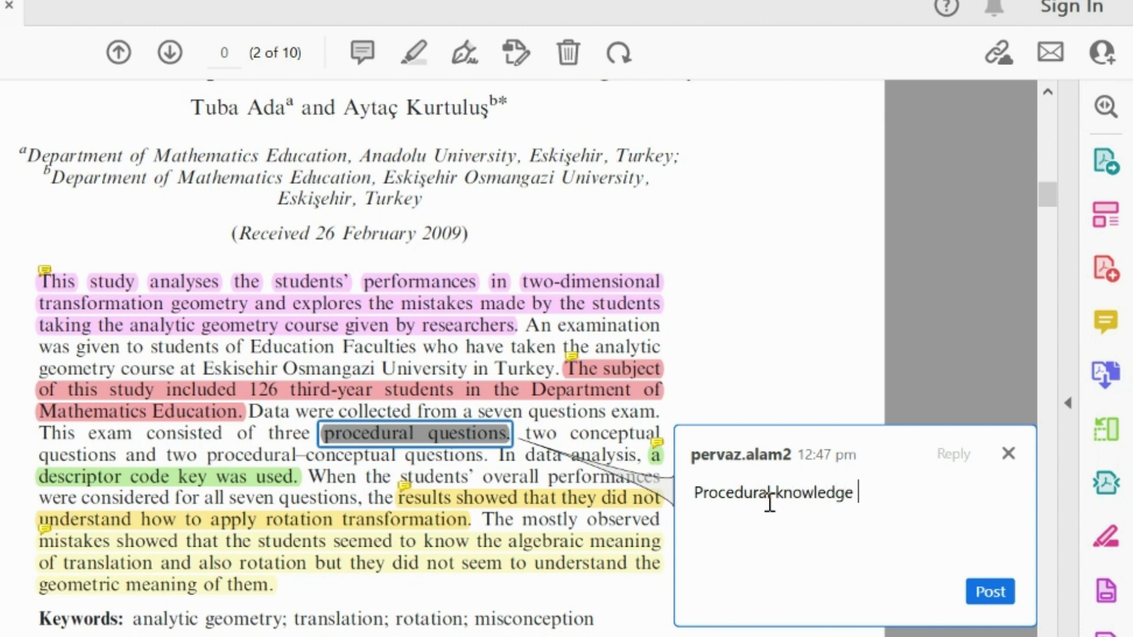
{"action": "type", "text": "involves undertsaning"}
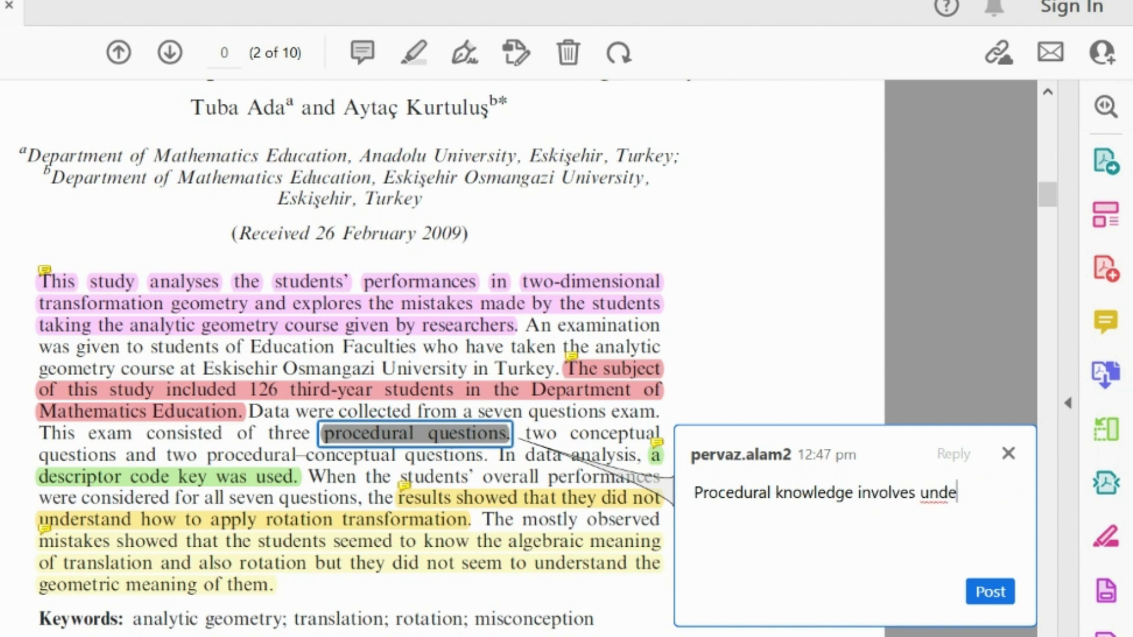
{"action": "key", "text": "BackSpace"}
{"action": "key", "text": "BackSpace"}
{"action": "key", "text": "BackSpace"}
{"action": "key", "text": "BackSpace"}
{"action": "key", "text": "BackSpace"}
{"action": "type", "text": "rstanding the r"}
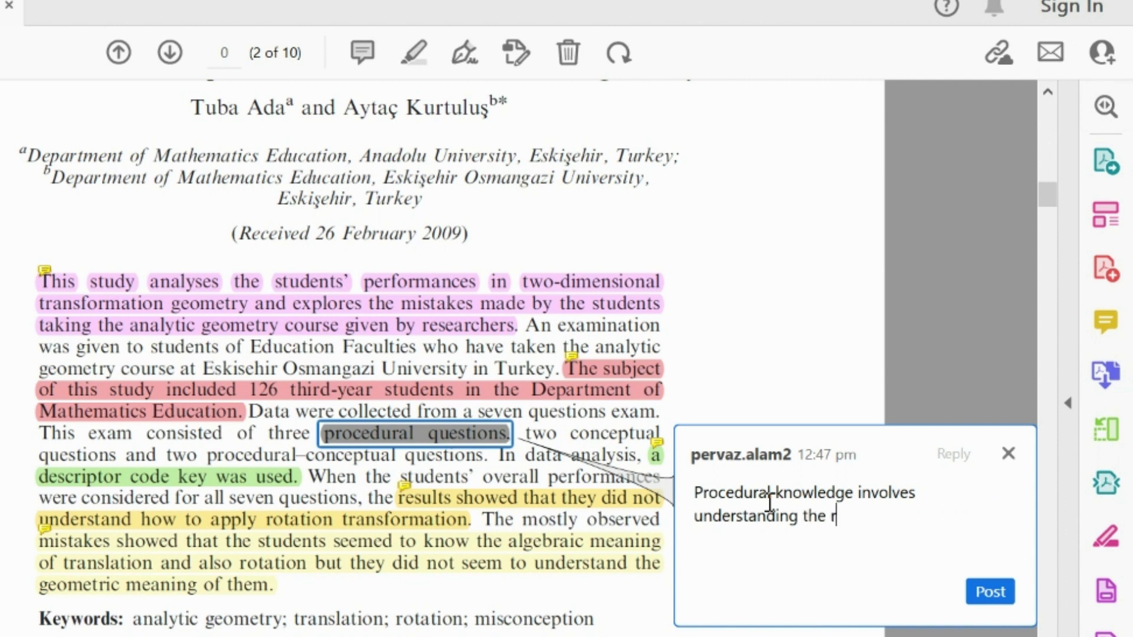
{"action": "type", "text": "ules and"}
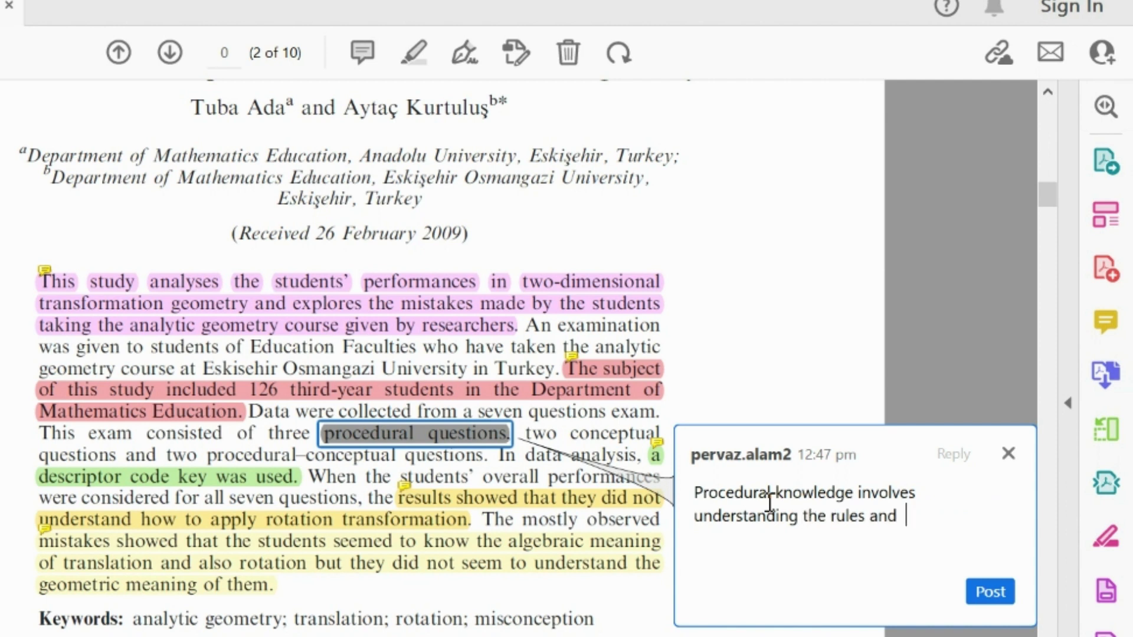
{"action": "type", "text": " routines of mathem"}
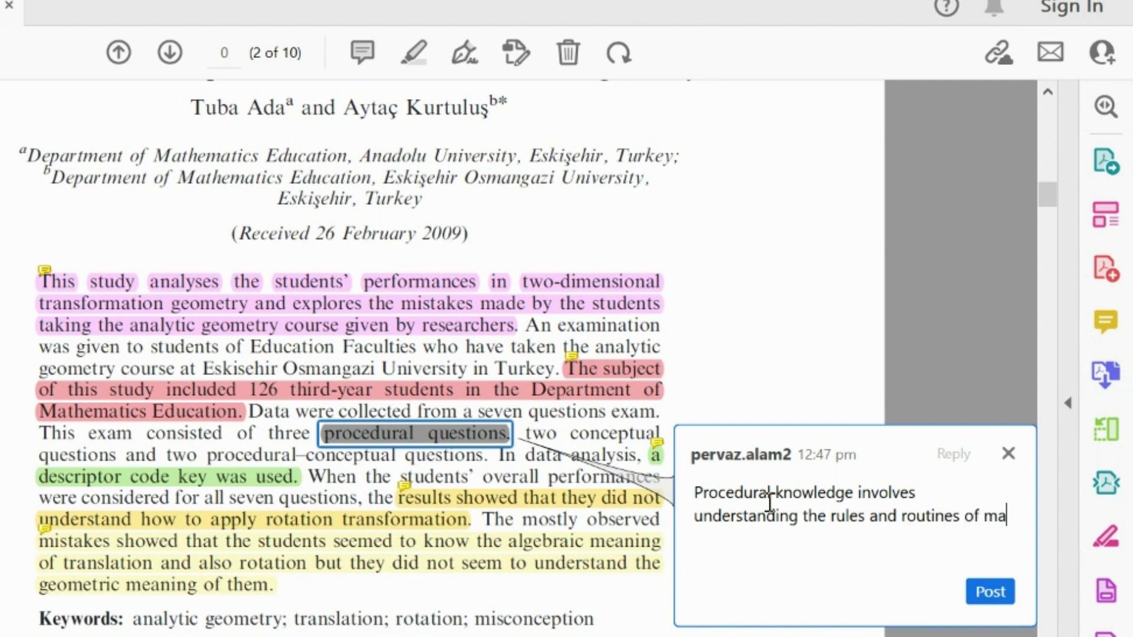
{"action": "type", "text": "atics"}
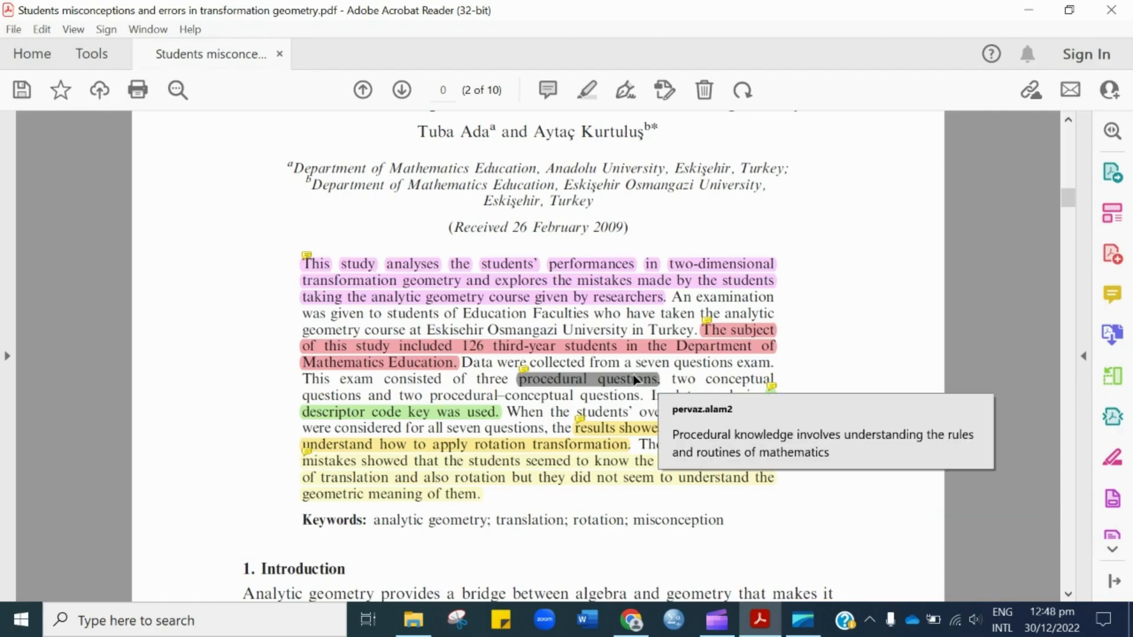
- Highlight the term "conceptual questions" in the abstract in black
{"action": "mouse_move", "coordinate": [328, 439]}
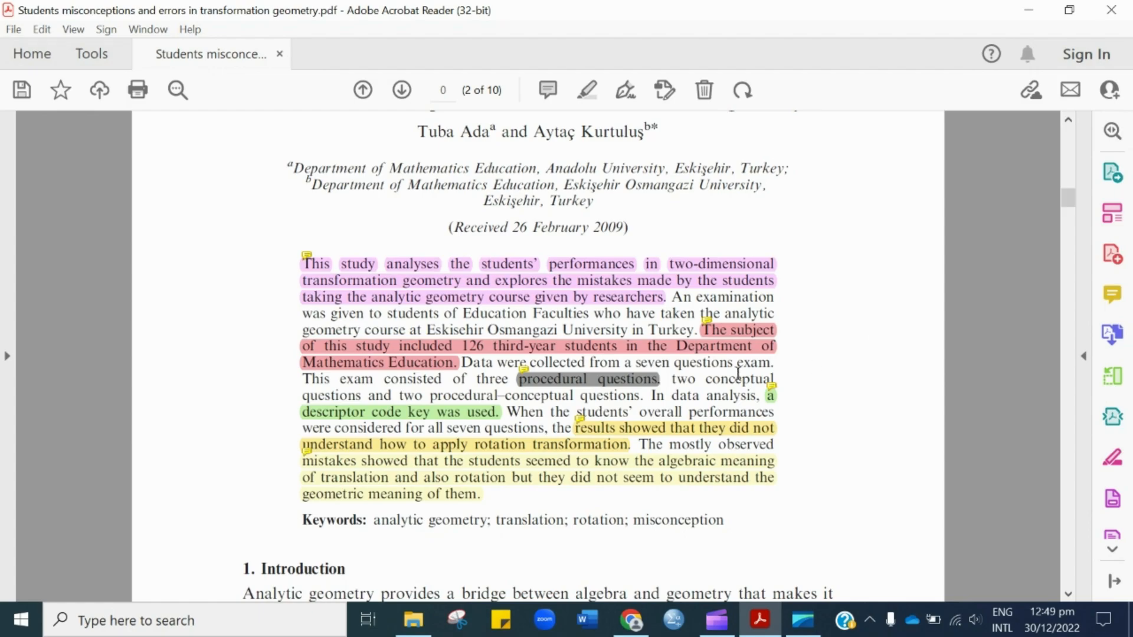
{"action": "left_click_drag", "start_coordinate": [704, 381], "coordinate": [350, 396]}
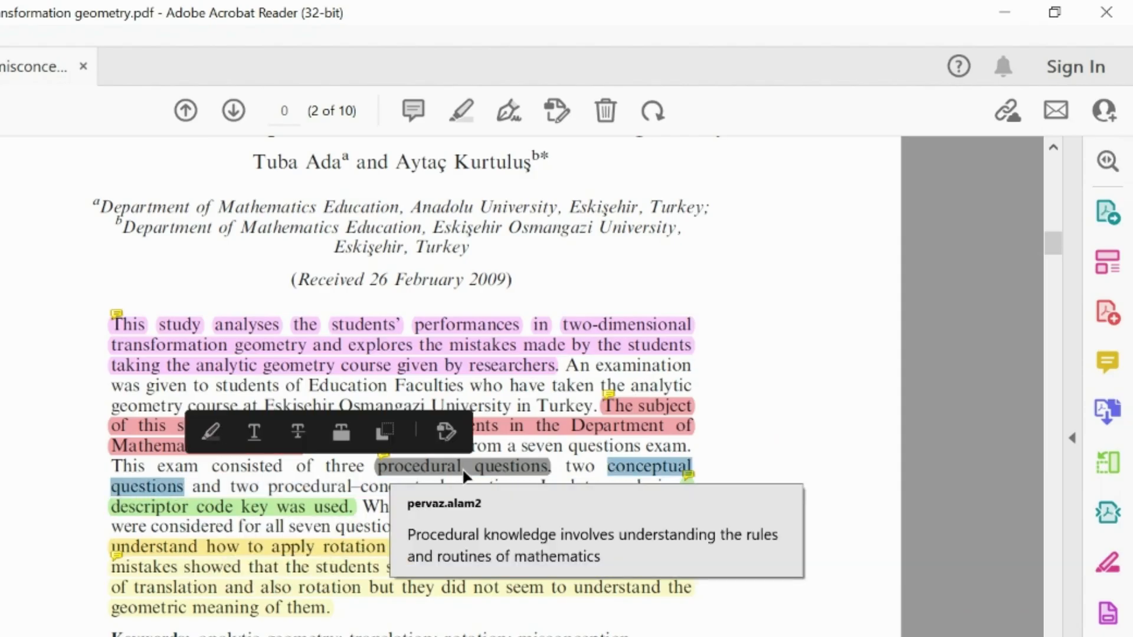
{"action": "left_click", "coordinate": [210, 432]}
- Attach the note "While conceptual involves an understanding of mathematical relationship" to the "conceptual questions" highlight, post it and close the note
{"action": "left_click", "coordinate": [178, 494]}
{"action": "left_click", "coordinate": [197, 434]}
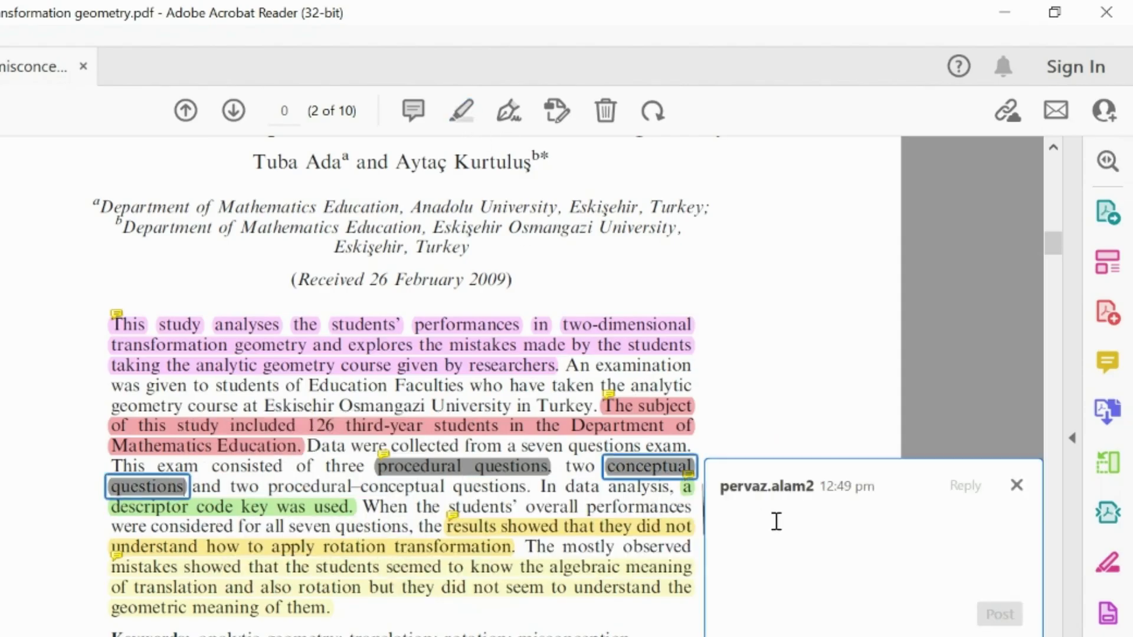
{"action": "type", "text": "While conceptual"}
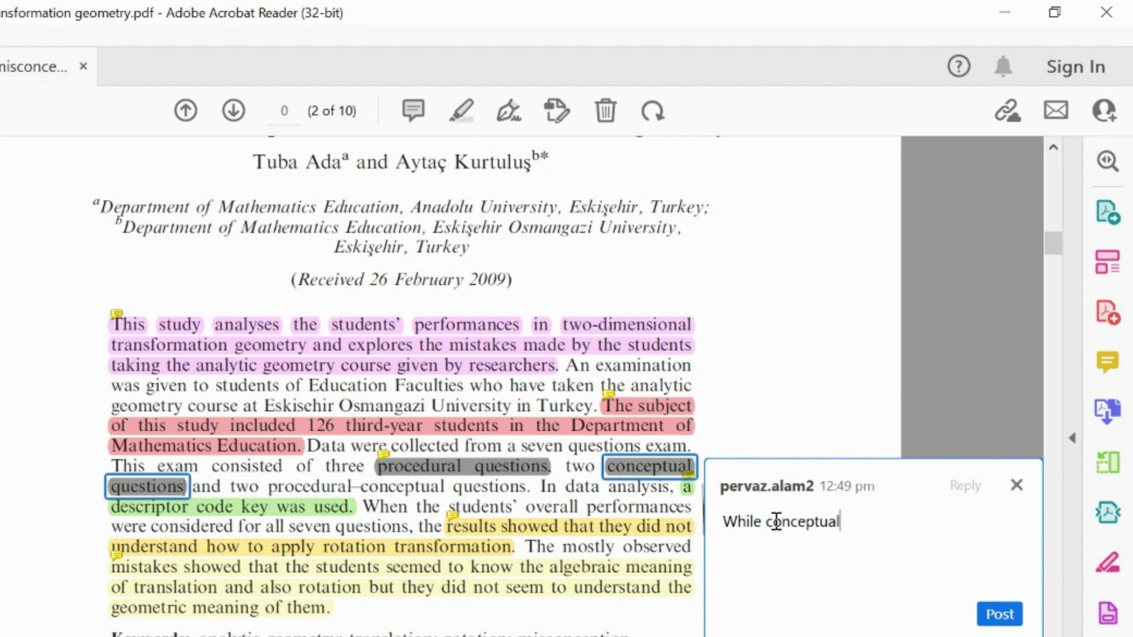
{"action": "type", "text": "vovles"}
{"action": "key", "text": "BackSpace"}
{"action": "key", "text": "BackSpace"}
{"action": "key", "text": "BackSpace"}
{"action": "key", "text": "BackSpace"}
{"action": "key", "text": "BackSpace"}
{"action": "type", "text": "lve"}
{"action": "type", "text": "derstaniomg"}
{"action": "key", "text": "BackSpace"}
{"action": "key", "text": "BackSpace"}
{"action": "key", "text": "BackSpace"}
{"action": "key", "text": "BackSpace"}
{"action": "key", "text": "BackSpace"}
{"action": "key", "text": "BackSpace"}
{"action": "key", "text": "BackSpace"}
{"action": "key", "text": "BackSpace"}
{"action": "key", "text": "BackSpace"}
{"action": "key", "text": "BackSpace"}
{"action": "type", "text": "er"}
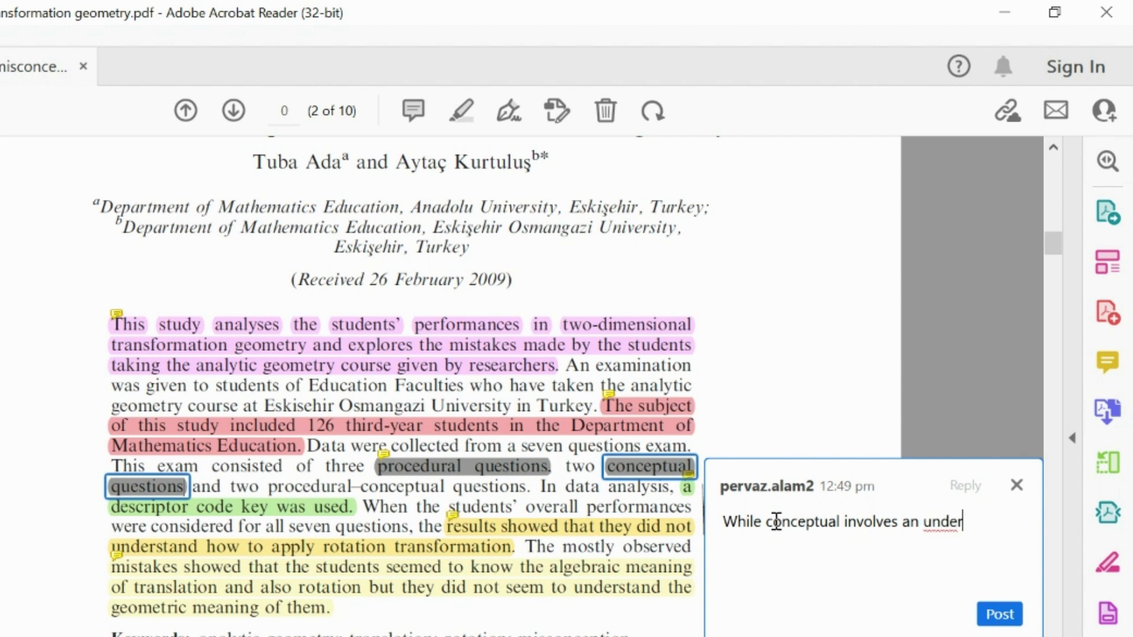
{"action": "type", "text": "standing of mathematical relatio"}
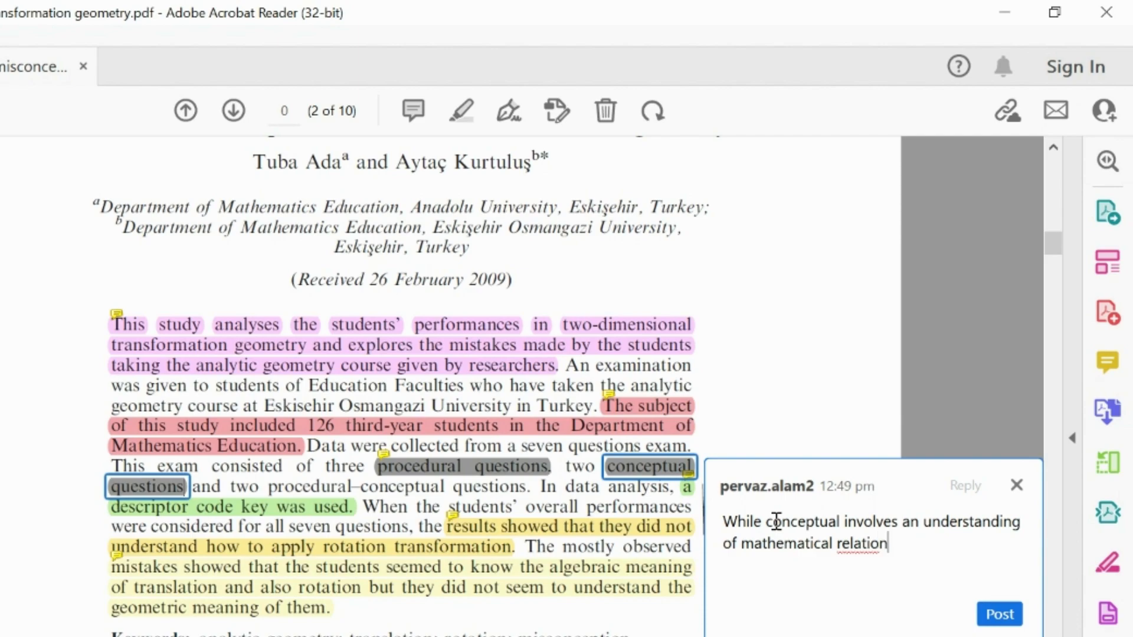
{"action": "type", "text": "nshio"}
{"action": "key", "text": "BackSpace"}
{"action": "type", "text": "p"}
{"action": "left_click", "coordinate": [999, 614]}
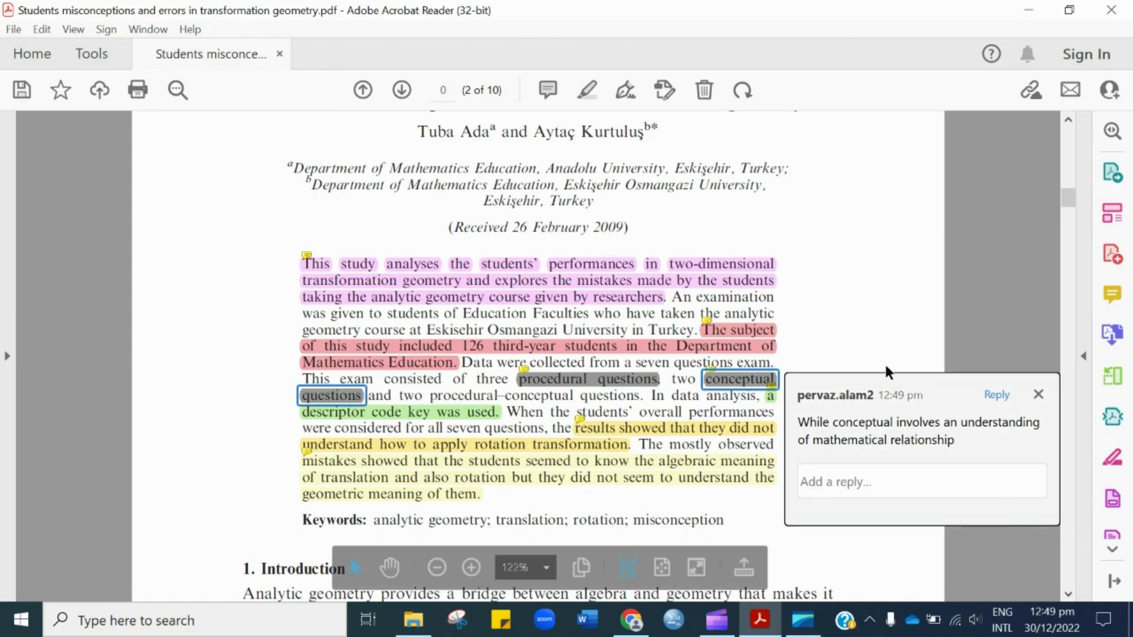
{"action": "left_click", "coordinate": [1038, 394]}
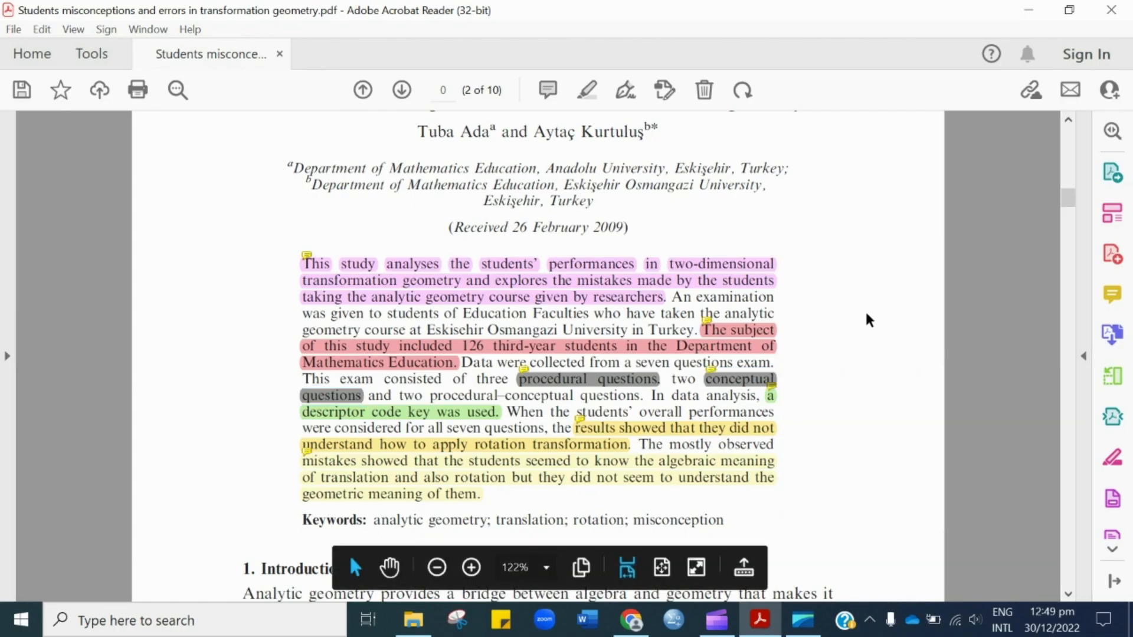
- Review the notes attached to the abstract's highlights, including the study aim, sample, both question-type definitions and the second major finding
{"action": "scroll", "coordinate": [865, 319], "scroll_direction": "up", "scroll_amount": 1}
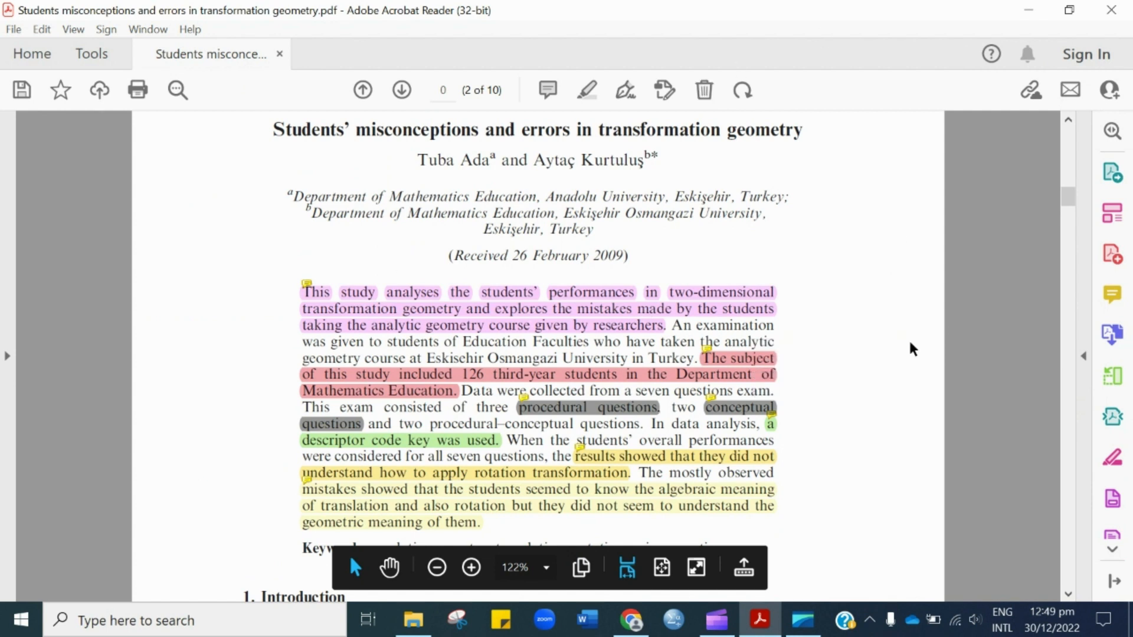
{"action": "mouse_move", "coordinate": [523, 407]}
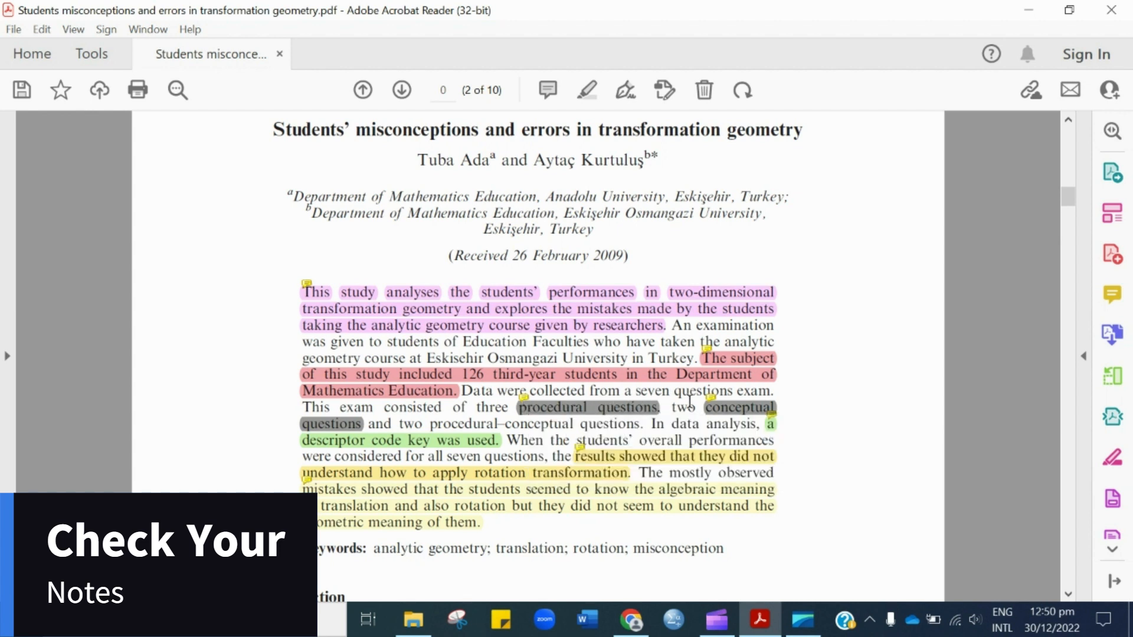
{"action": "mouse_move", "coordinate": [705, 408]}
{"action": "scroll", "coordinate": [856, 336], "scroll_direction": "down", "scroll_amount": 3}
{"action": "scroll", "coordinate": [855, 340], "scroll_direction": "down", "scroll_amount": 1}
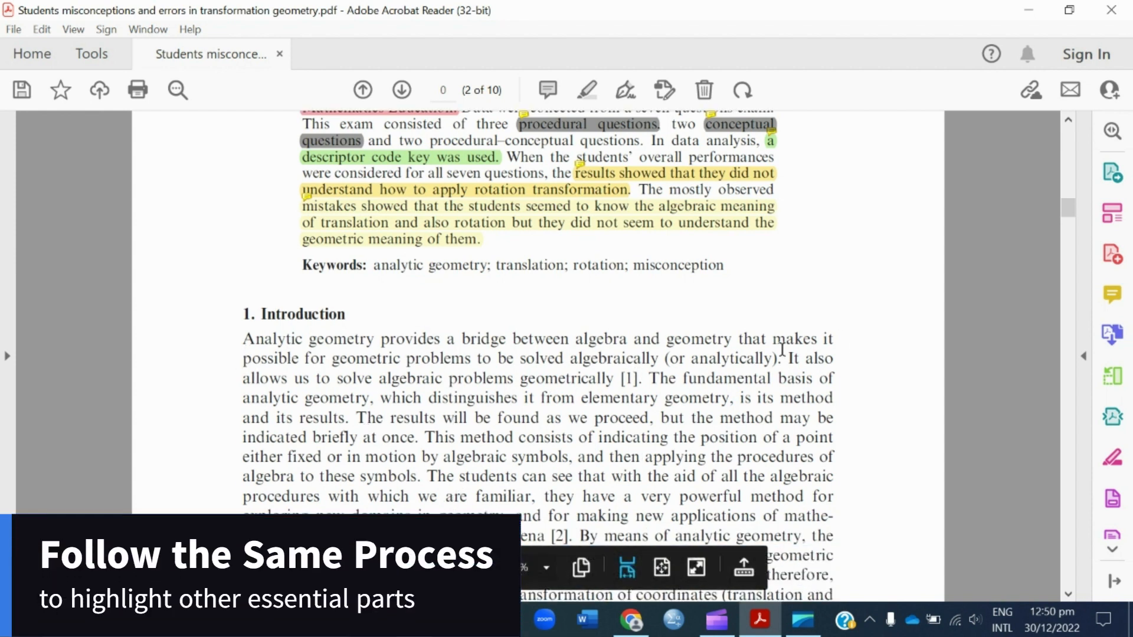
{"action": "scroll", "coordinate": [884, 255], "scroll_direction": "up", "scroll_amount": 3}
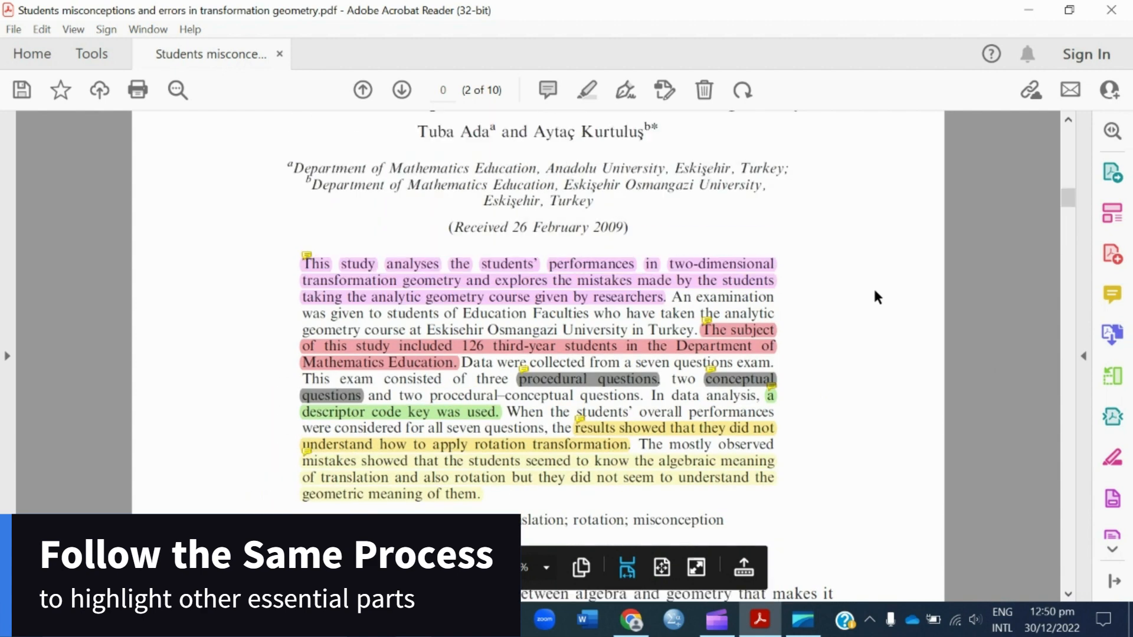
{"action": "mouse_move", "coordinate": [319, 251]}
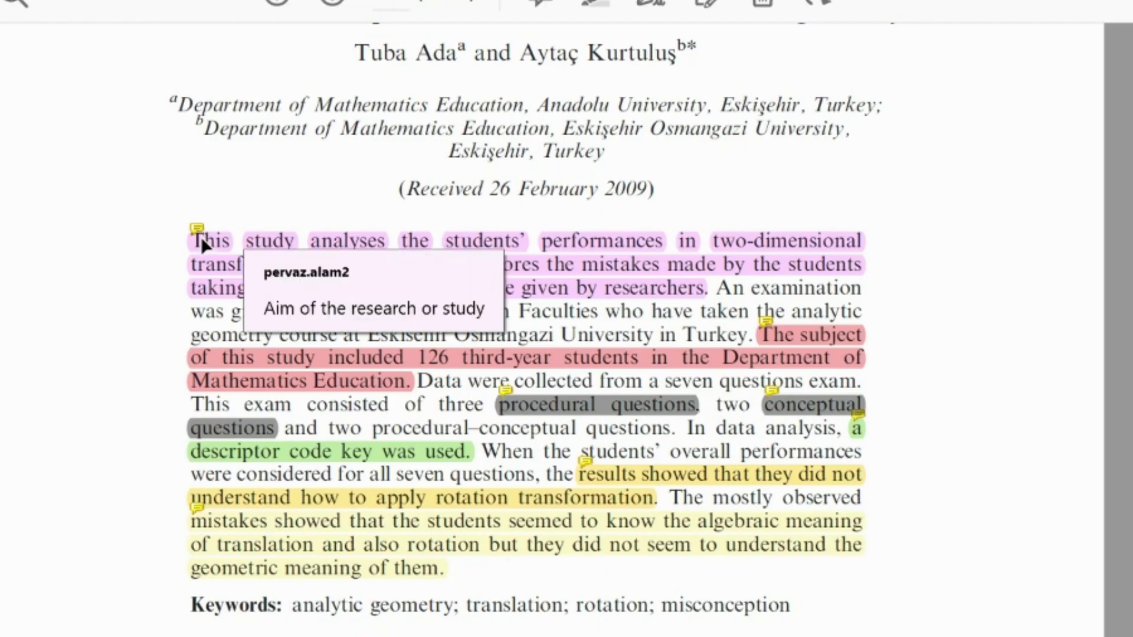
{"action": "mouse_move", "coordinate": [764, 335]}
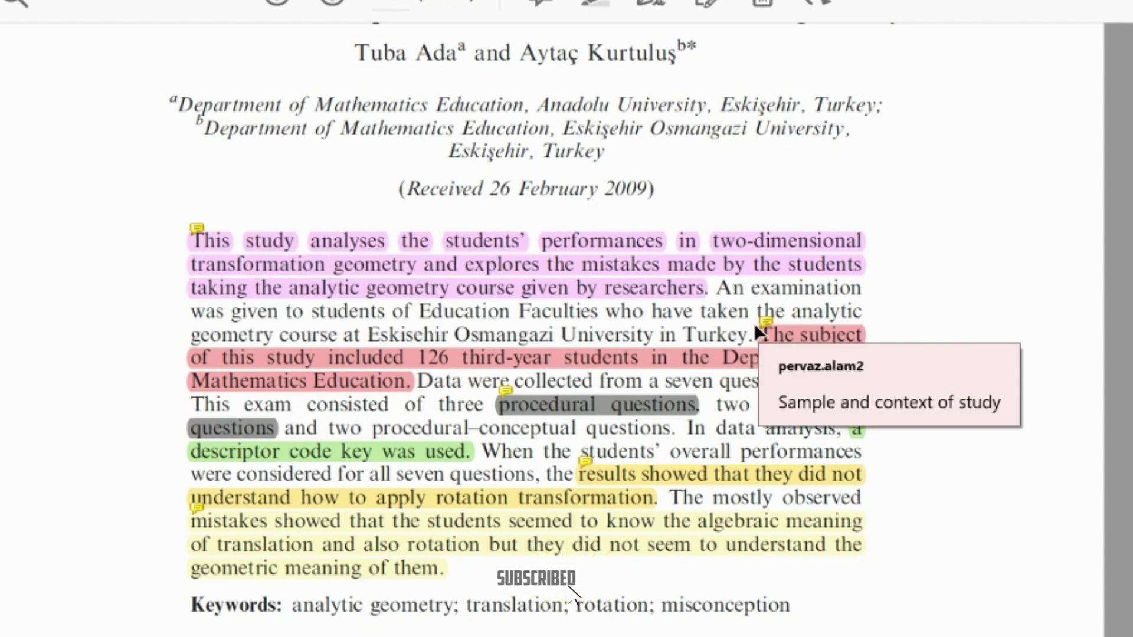
{"action": "mouse_move", "coordinate": [690, 298]}
{"action": "mouse_move", "coordinate": [520, 398]}
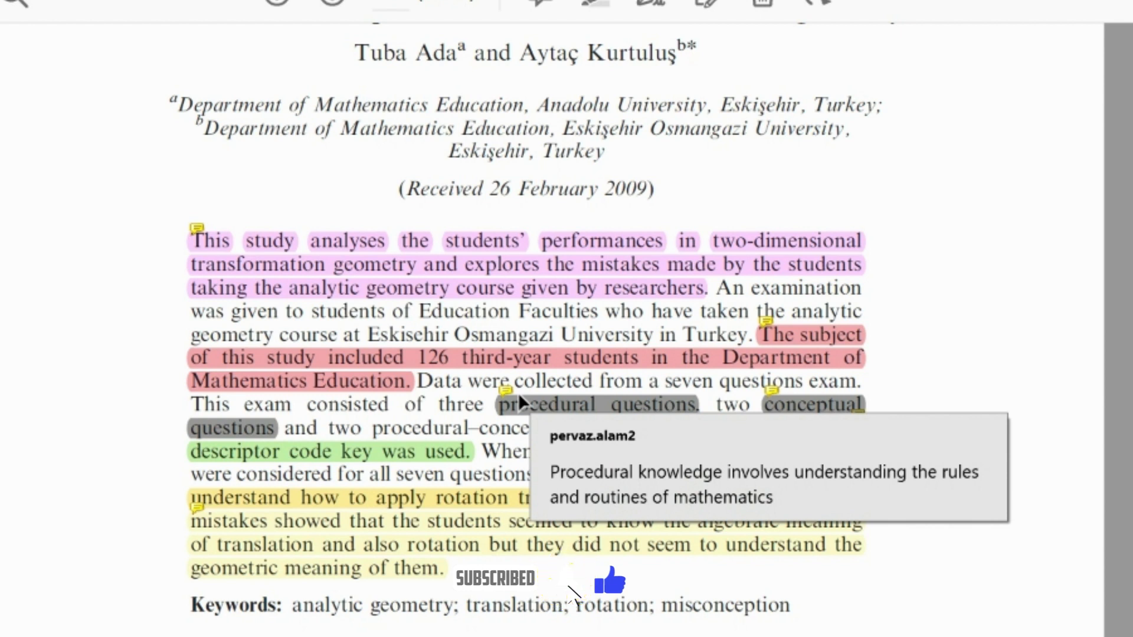
{"action": "mouse_move", "coordinate": [787, 417]}
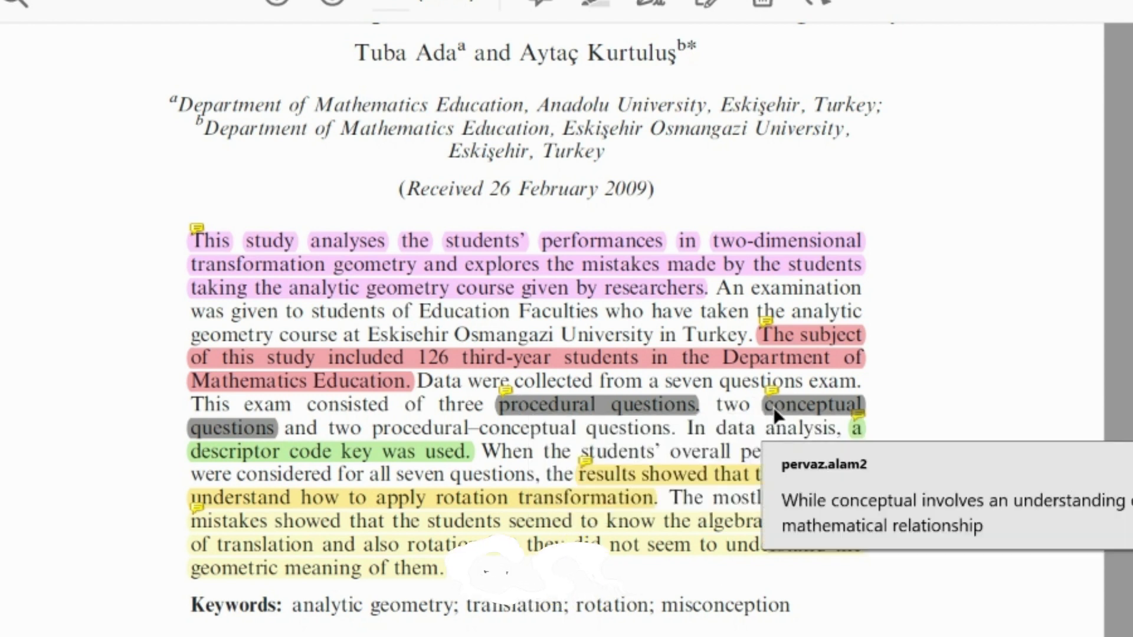
{"action": "mouse_move", "coordinate": [865, 430]}
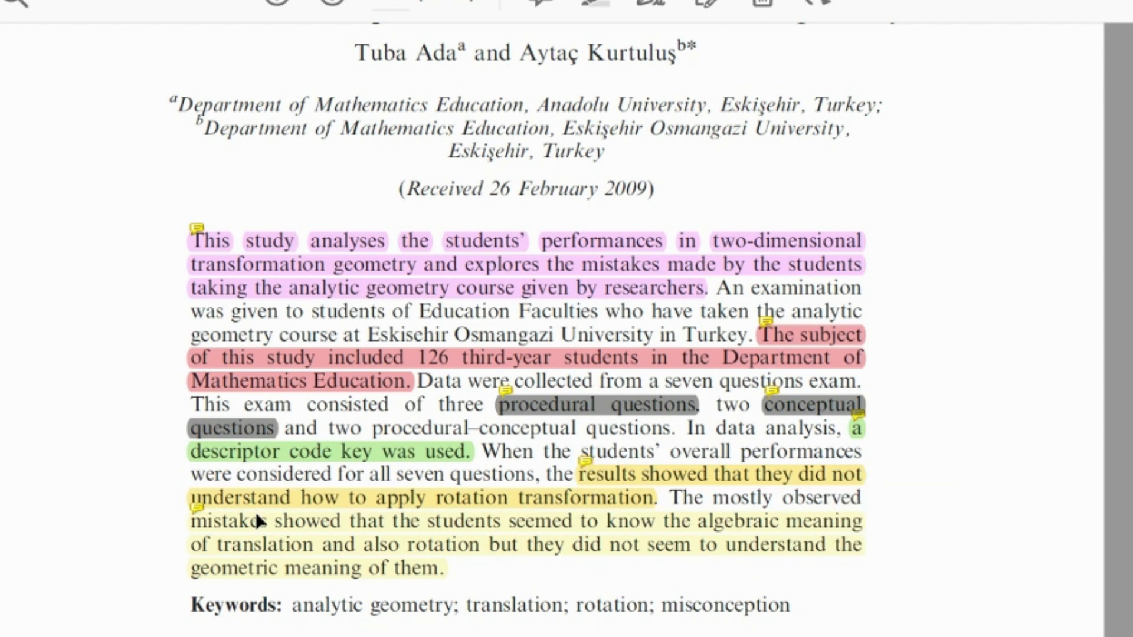
{"action": "left_click", "coordinate": [192, 511]}
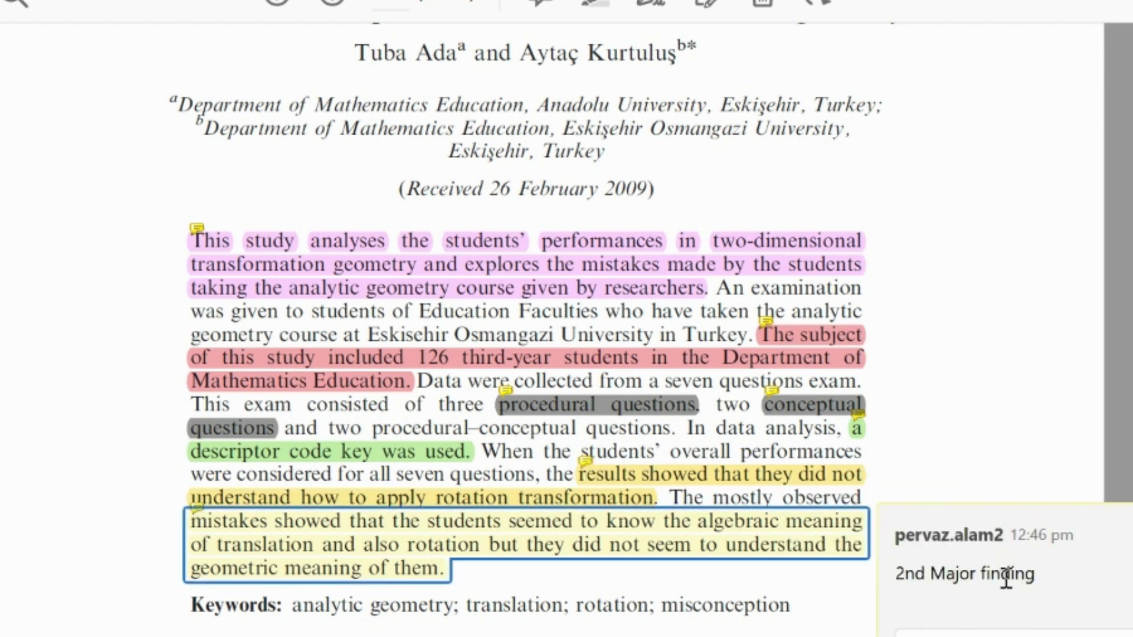
{"action": "left_click", "coordinate": [964, 422]}
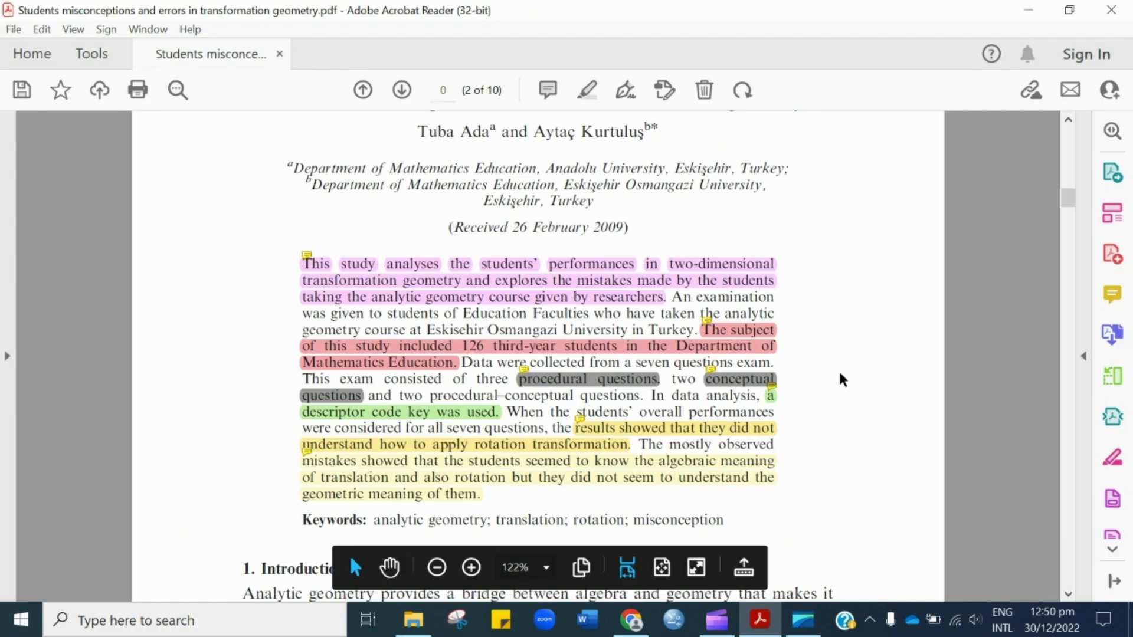
- Save the annotated PDF to the Desktop folder as "Students misconceptions and errors in transformation geometry"
{"action": "key", "text": "ctrl+s"}
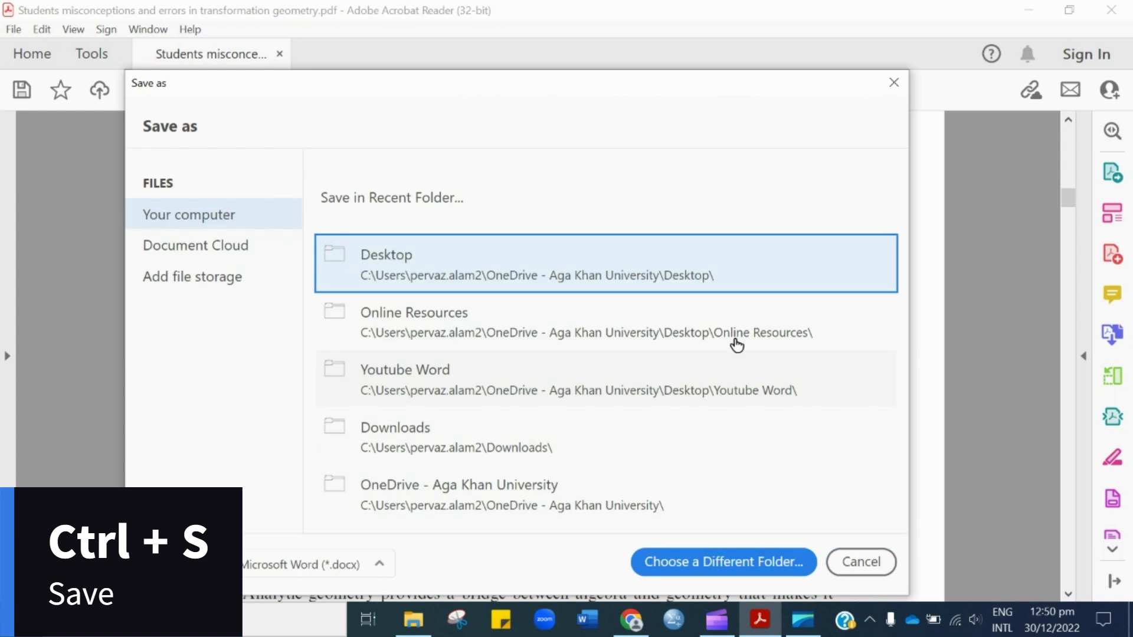
{"action": "left_click", "coordinate": [720, 564]}
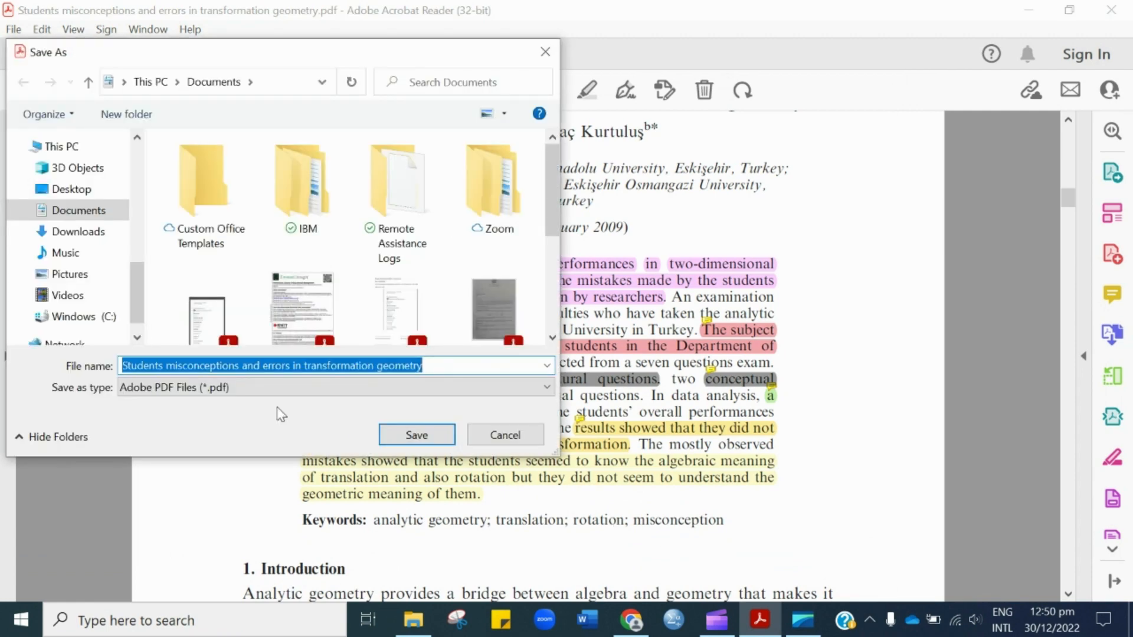
{"action": "left_click", "coordinate": [69, 195]}
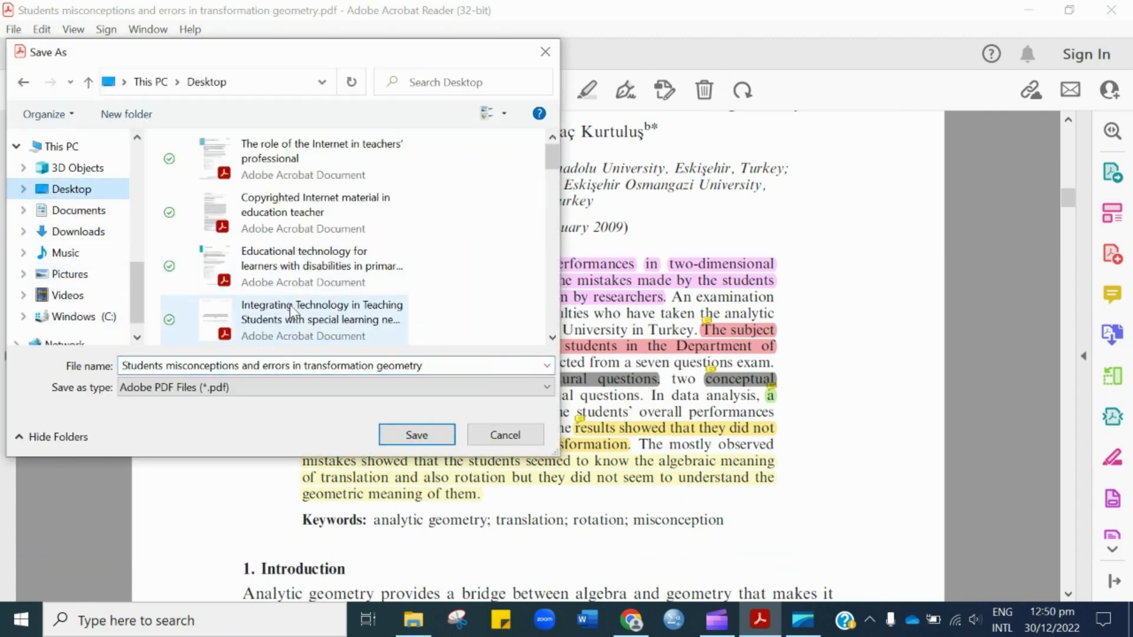
{"action": "left_click", "coordinate": [415, 437]}
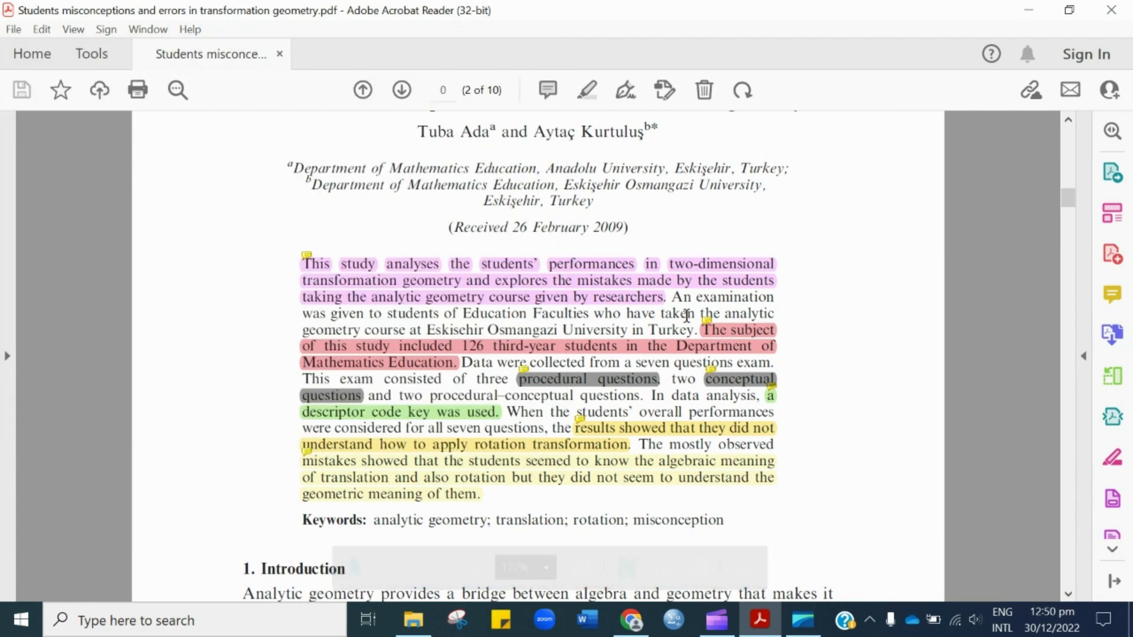
- Close the document, move its saved PDF icon to an empty area of the desktop and reopen the file
{"action": "left_click", "coordinate": [1108, 8]}
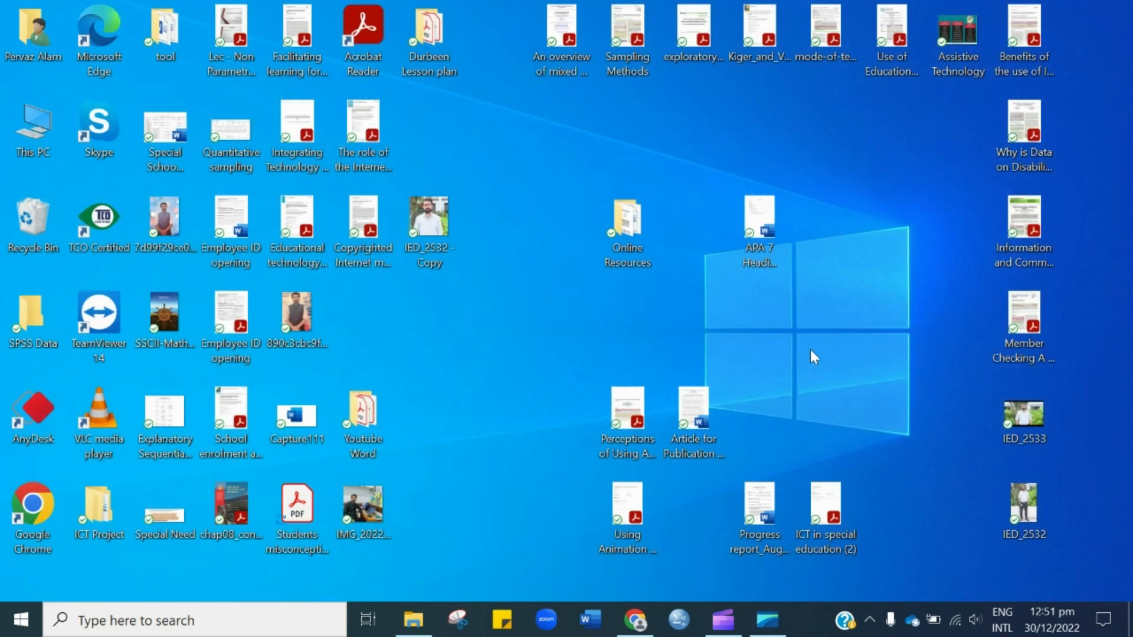
{"action": "left_click_drag", "start_coordinate": [310, 503], "coordinate": [536, 327]}
{"action": "double_click", "coordinate": [552, 328]}
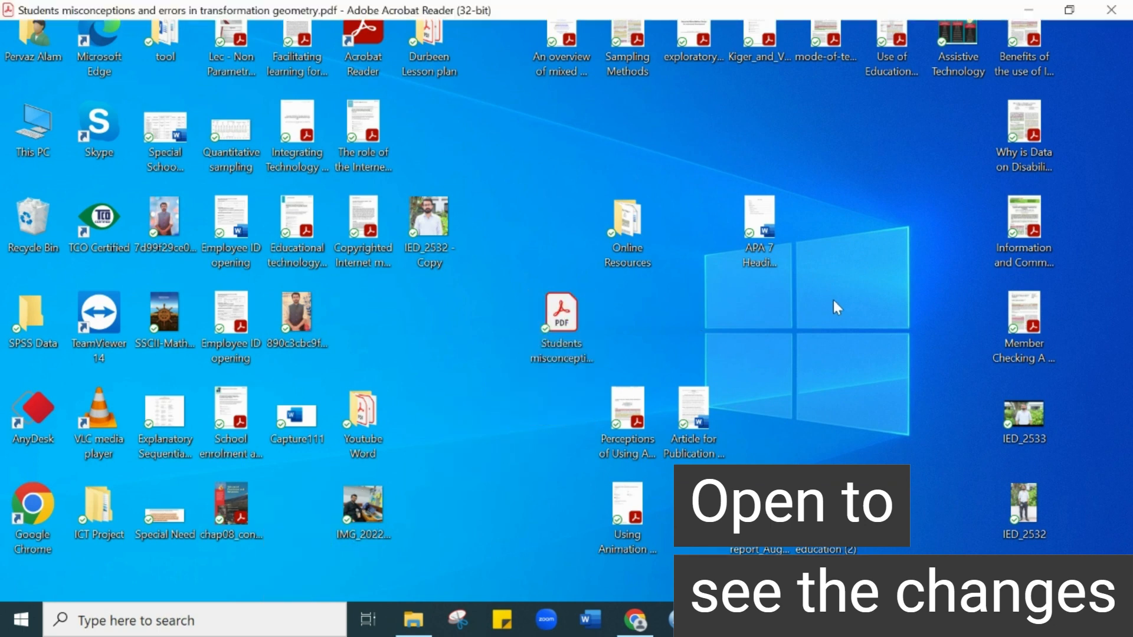
- Check the saved coloured highlights and note markers in the abstract on page 2 of the reopened PDF
{"action": "scroll", "coordinate": [791, 278], "scroll_direction": "down", "scroll_amount": 4}
{"action": "scroll", "coordinate": [793, 284], "scroll_direction": "down", "scroll_amount": 15}
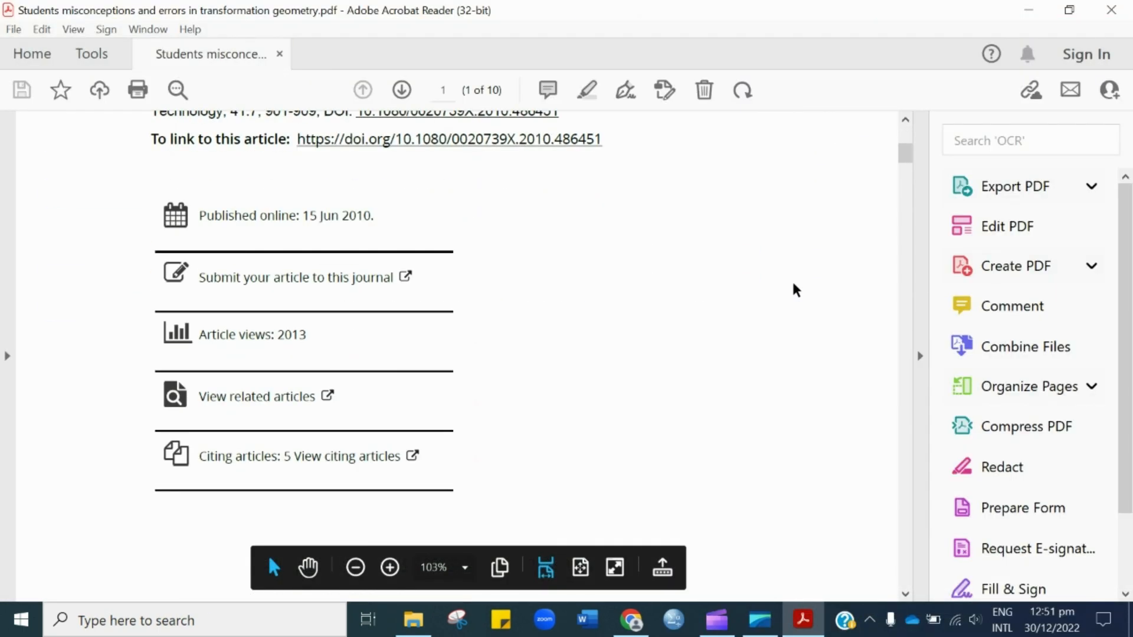
{"action": "scroll", "coordinate": [792, 285], "scroll_direction": "down", "scroll_amount": 4}
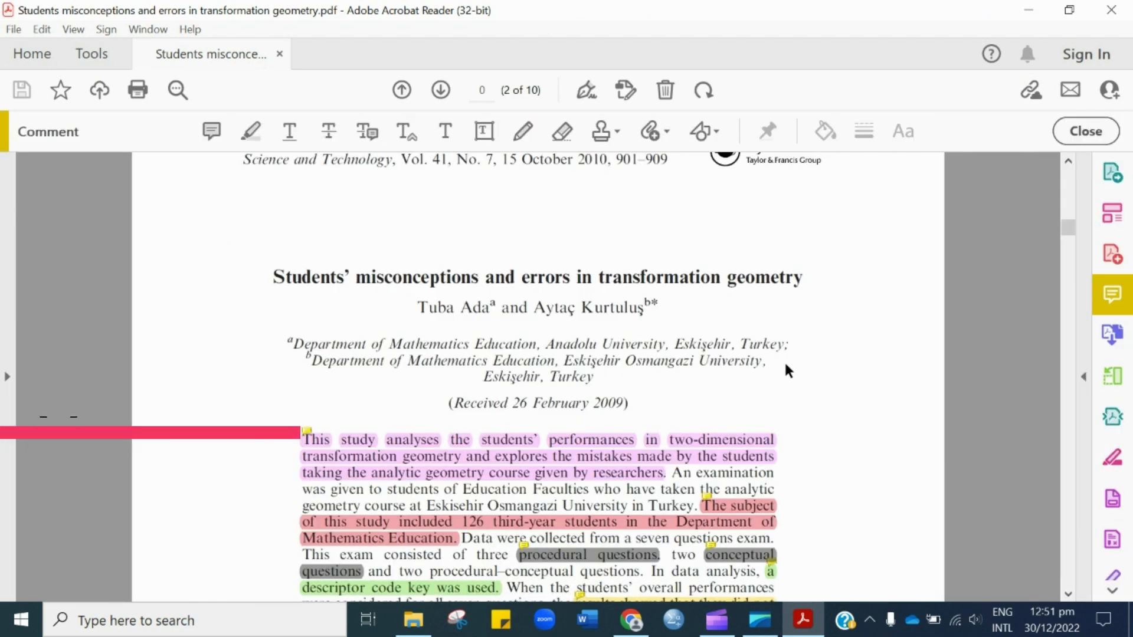
{"action": "scroll", "coordinate": [783, 358], "scroll_direction": "down", "scroll_amount": 2}
{"action": "scroll", "coordinate": [787, 359], "scroll_direction": "down", "scroll_amount": 2}
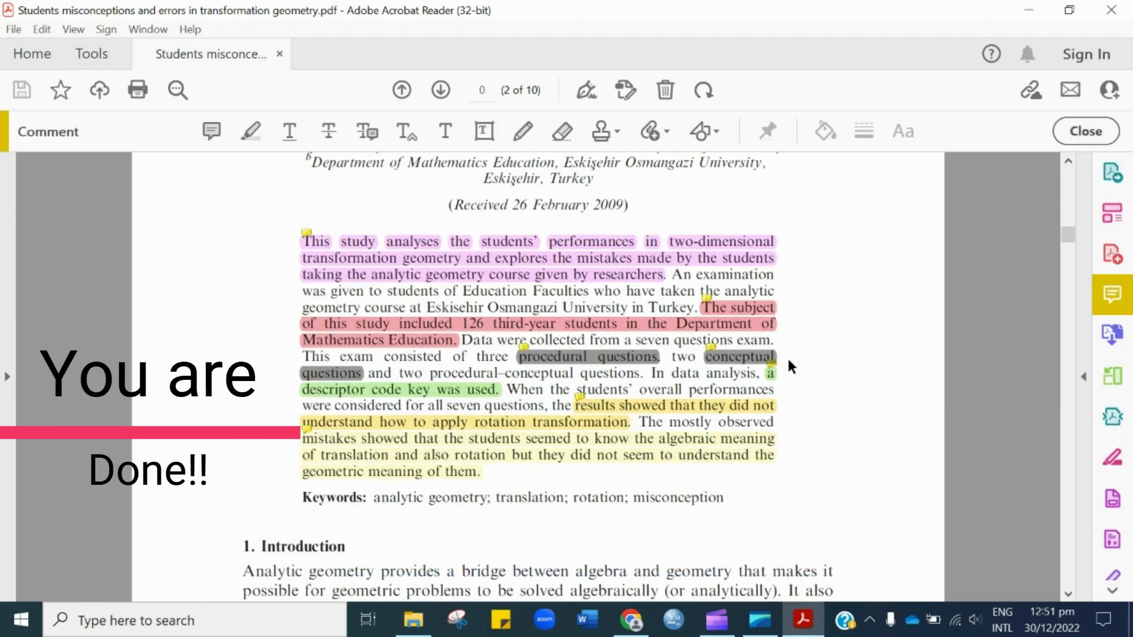
{"action": "scroll", "coordinate": [818, 353], "scroll_direction": "up", "scroll_amount": 2}
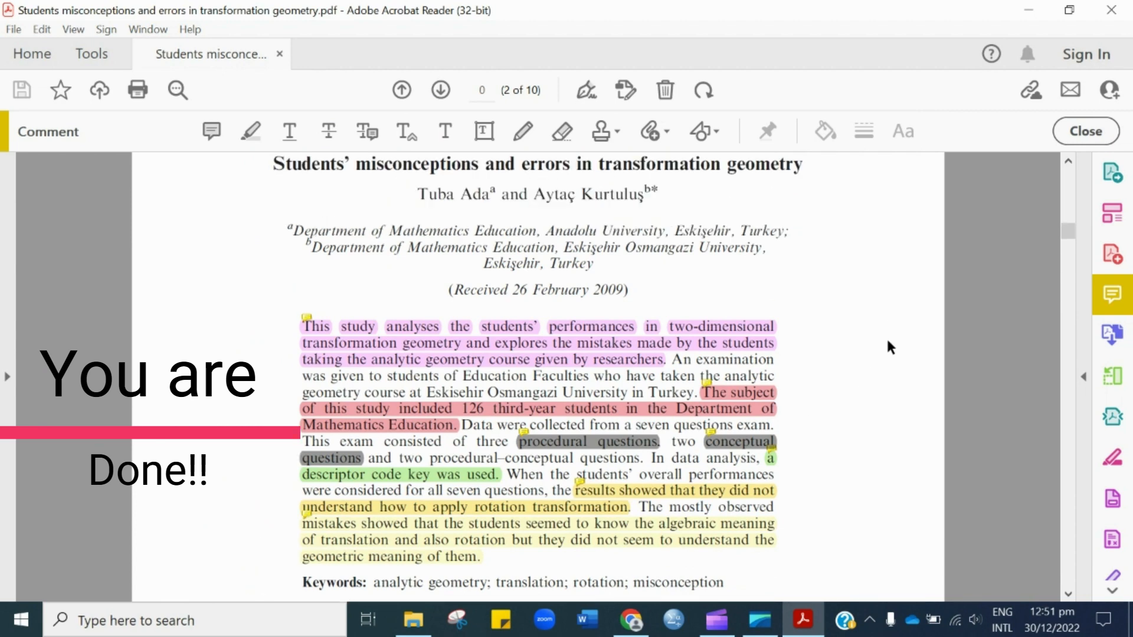